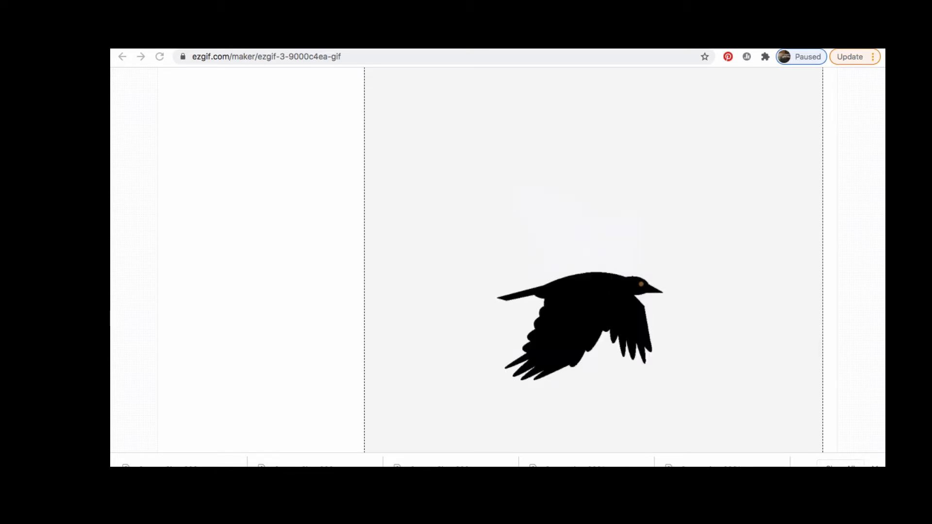
Switch to the crowfly design in Gravit Designer and toggle the two groups' visibility to compare the wings-up and wings-down poses
click(164, 40)
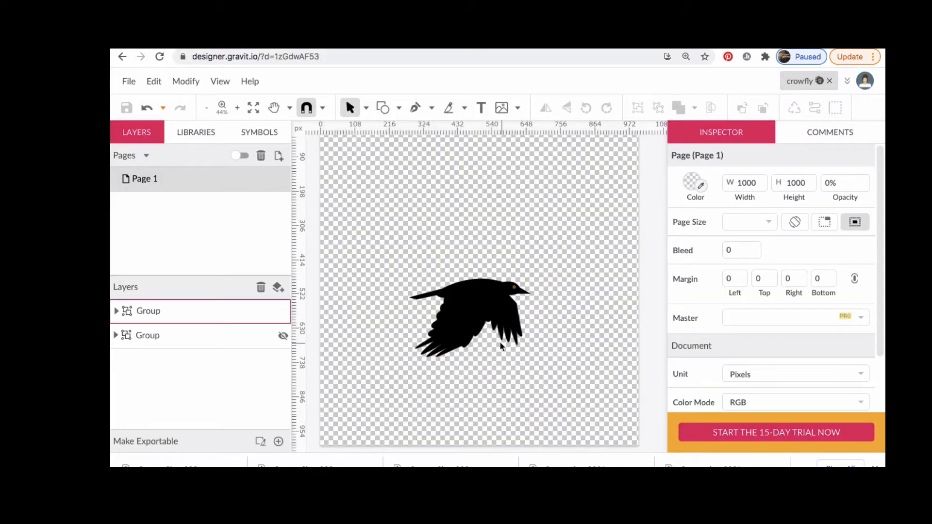
click(282, 336)
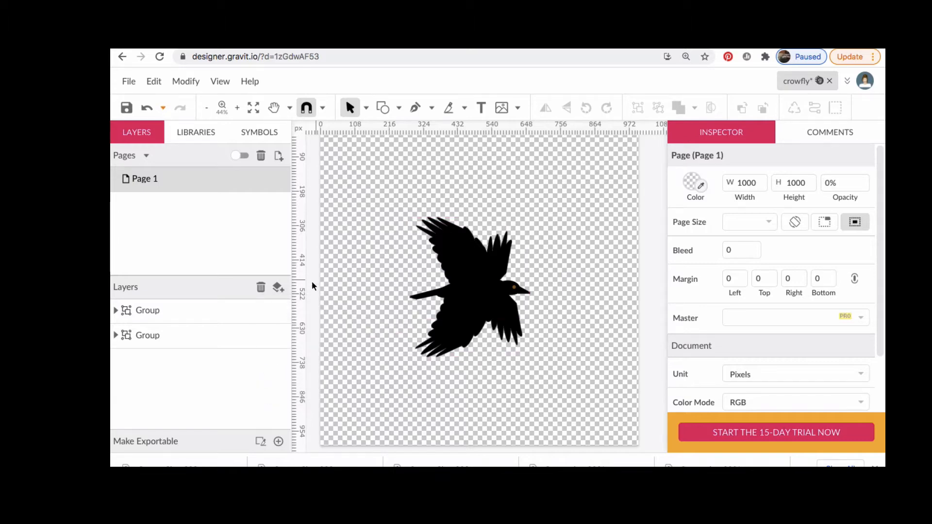
click(283, 310)
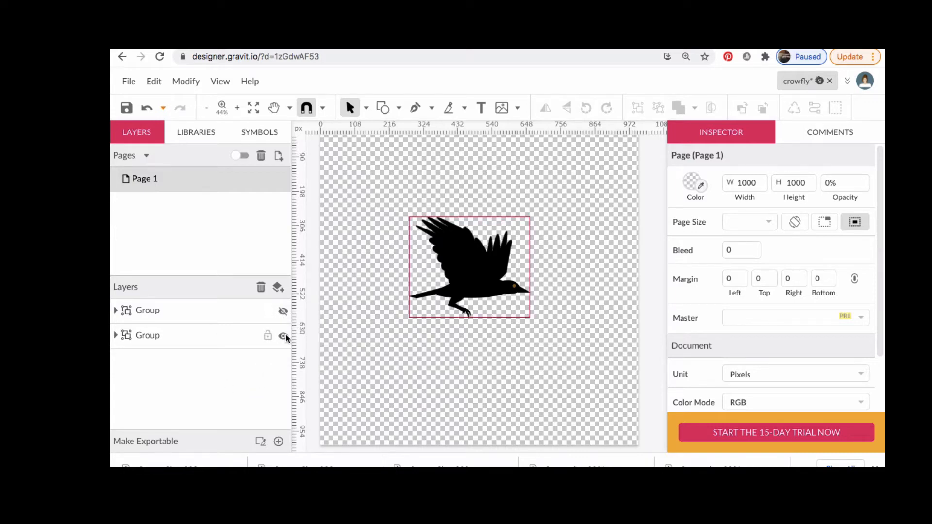
click(282, 337)
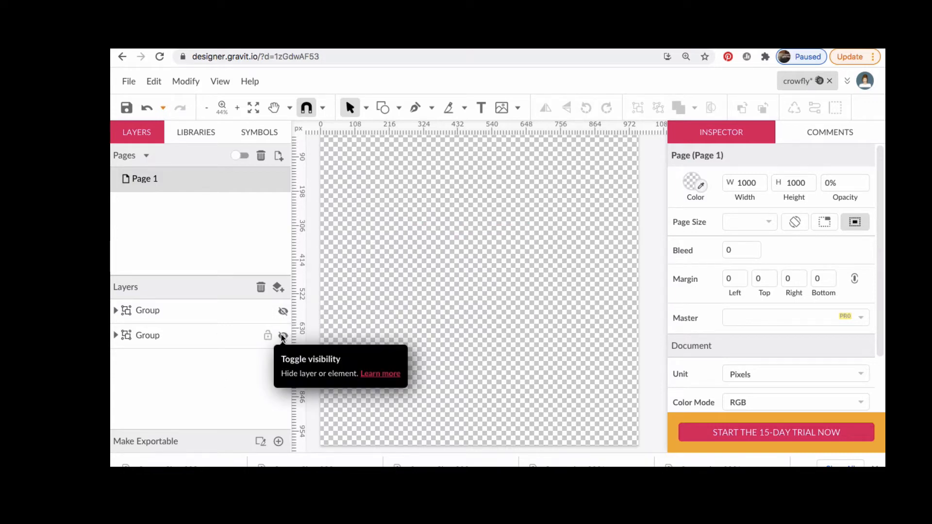
click(282, 337)
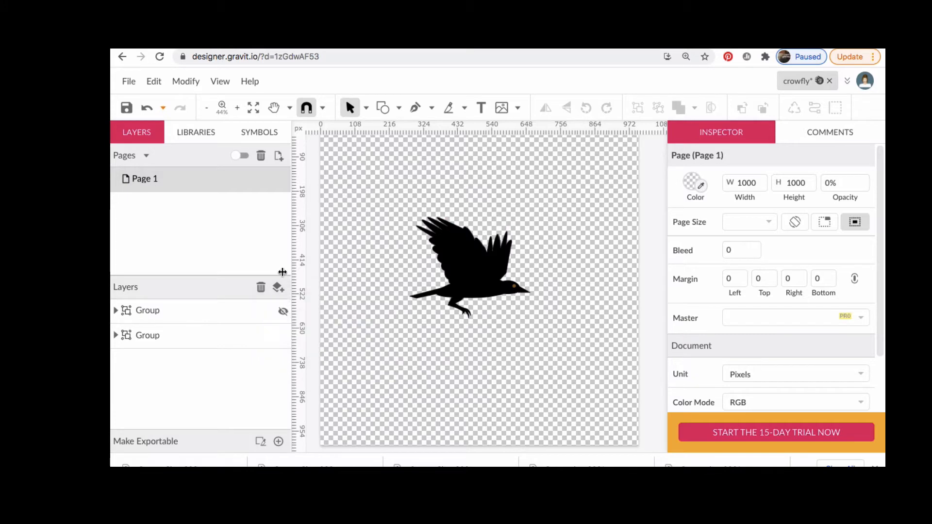
click(283, 312)
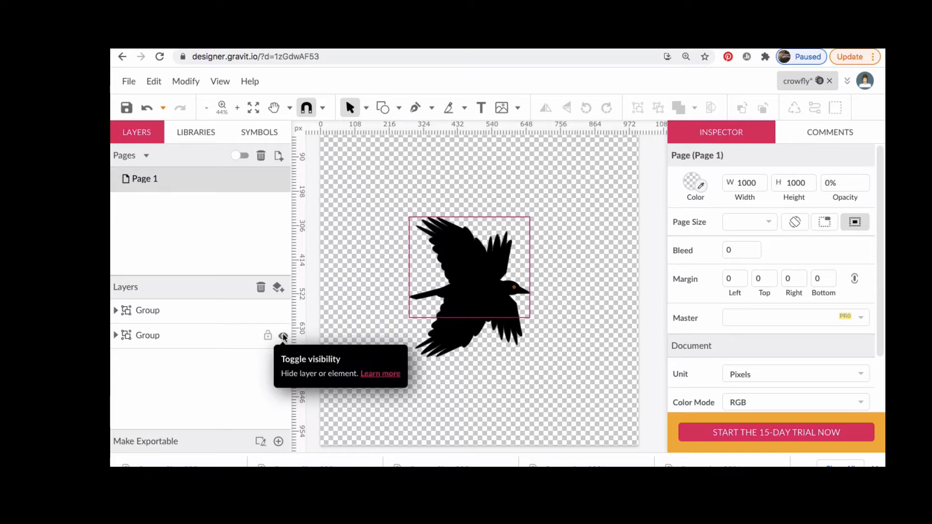
click(283, 336)
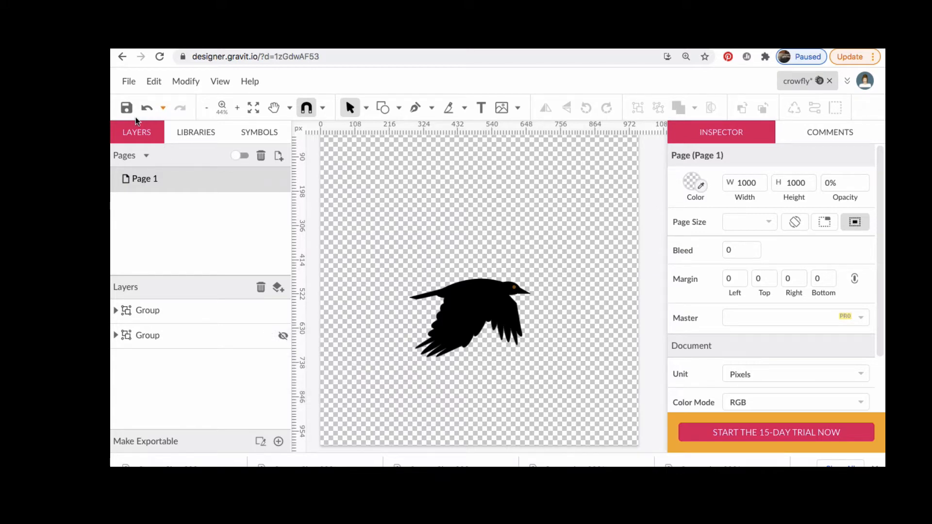
Create a new design 1000 px wide and 1000 px high
click(127, 84)
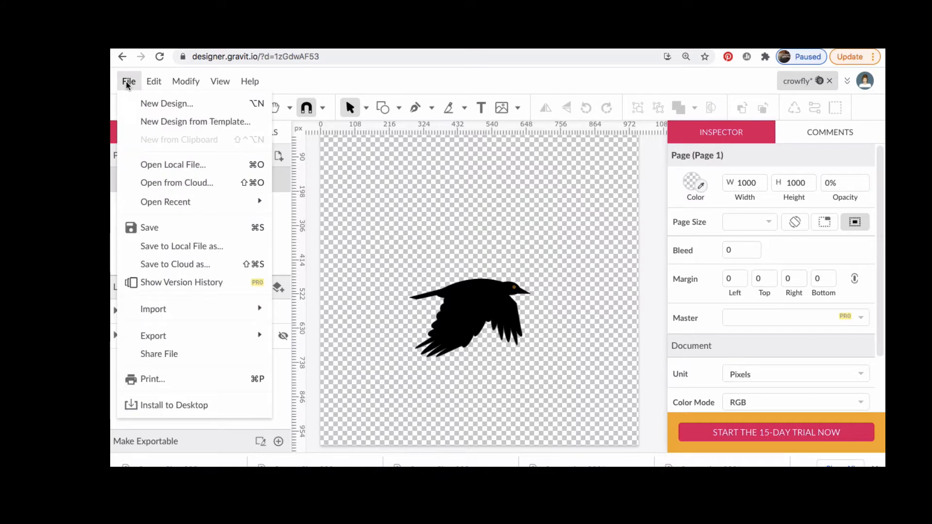
click(164, 103)
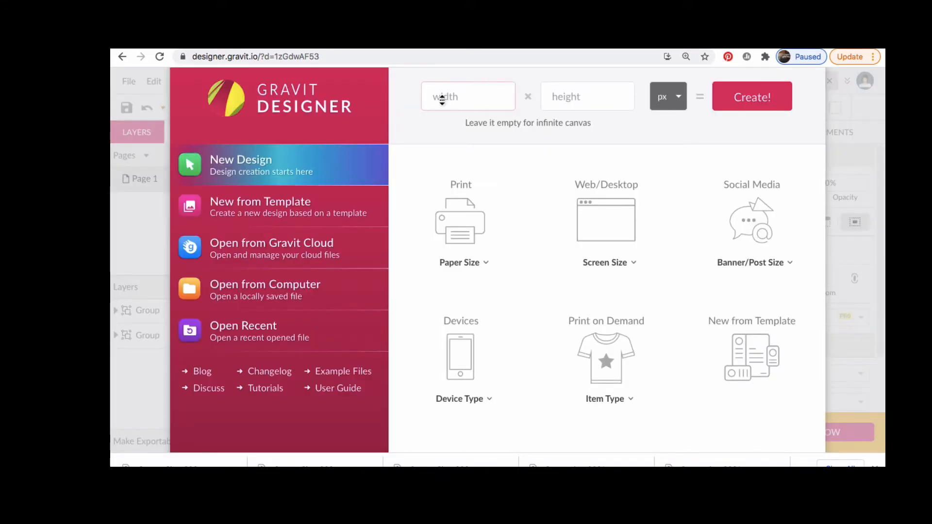
click(442, 100)
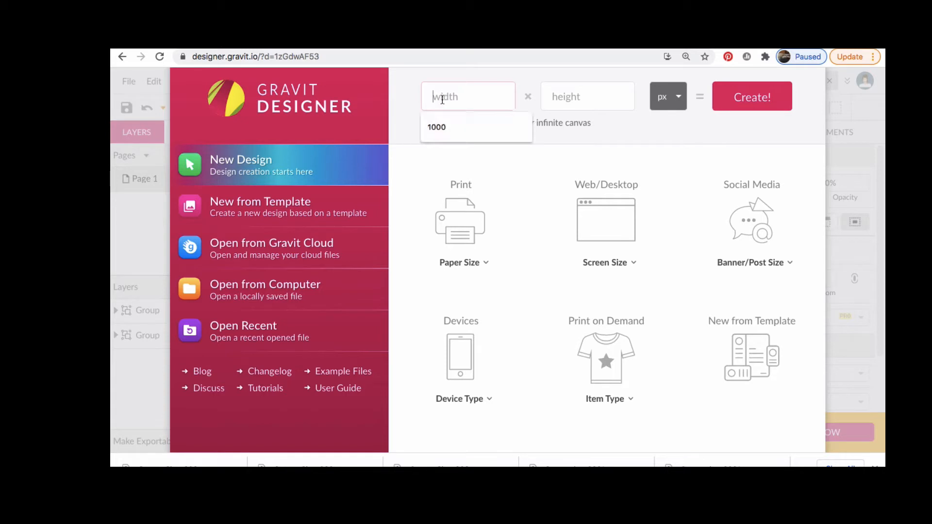
click(443, 127)
click(577, 97)
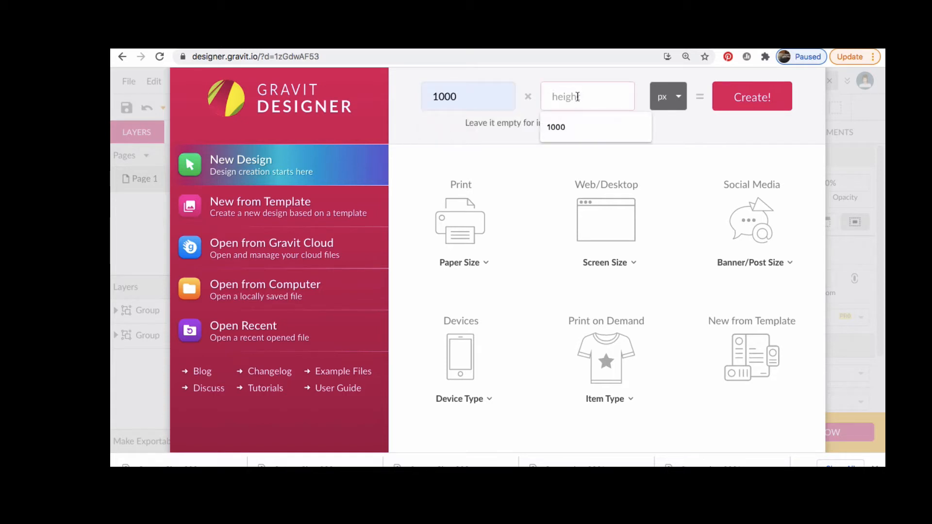
click(576, 126)
click(724, 93)
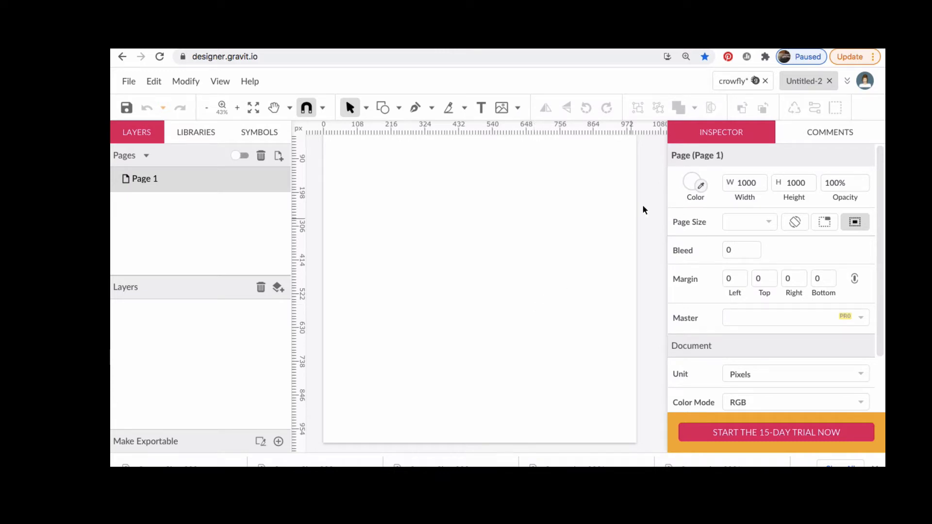
Make the page background transparent by setting its opacity to 0%
click(692, 181)
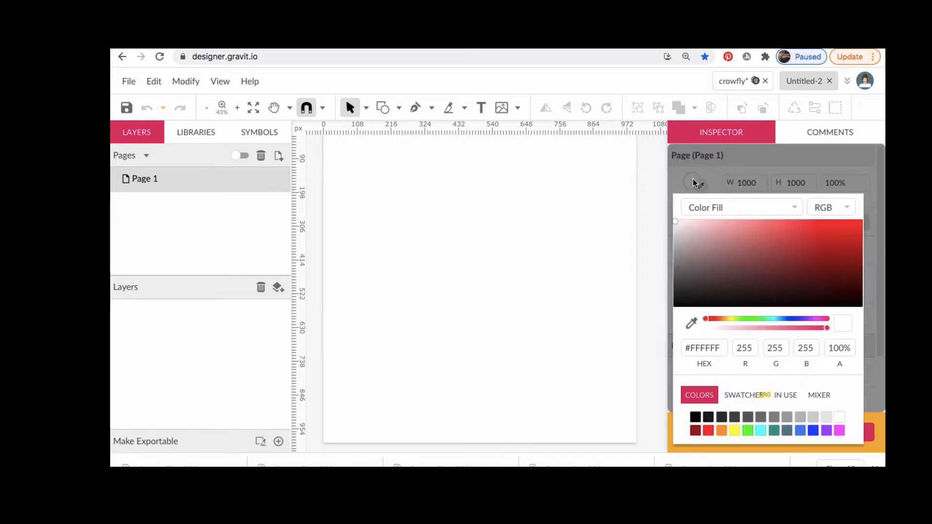
click(511, 224)
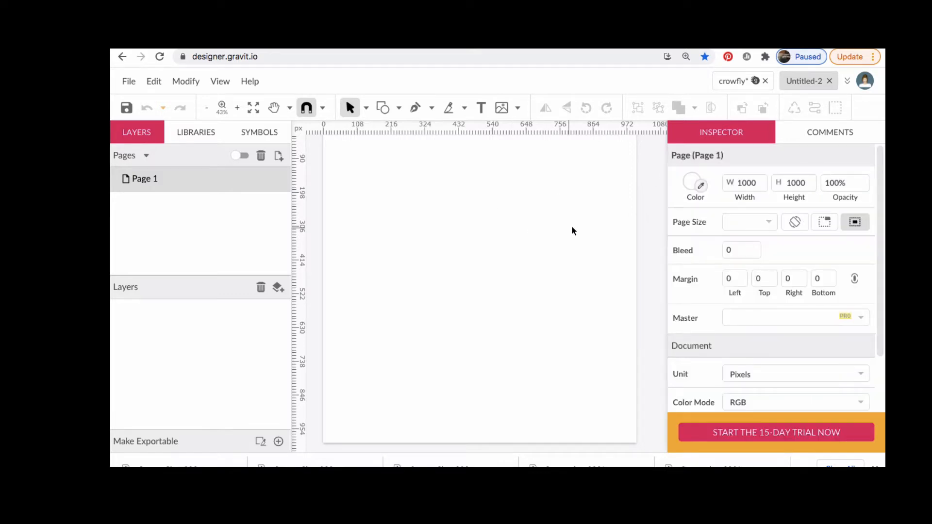
click(834, 181)
text(0)
key(Return)
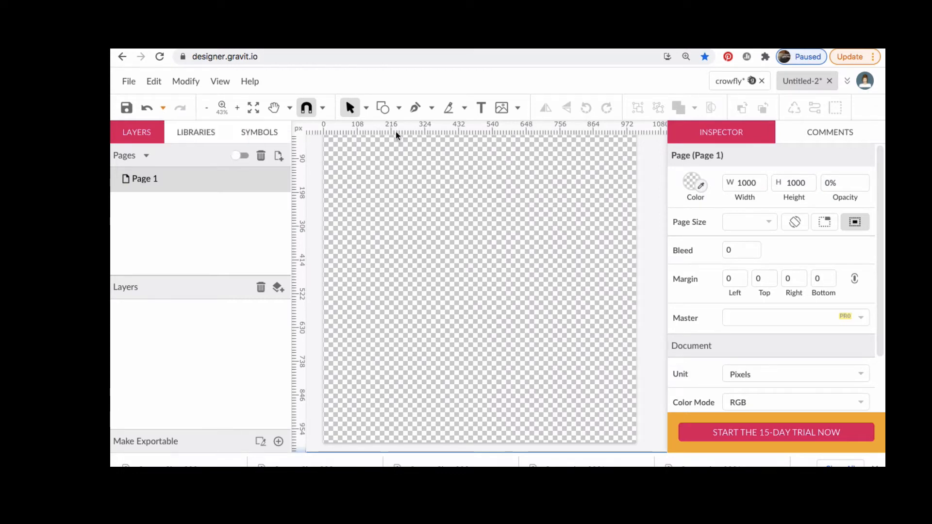
Place the crow reference image, shrink it to about 308 by 308 px and move it to the page's upper-left corner
click(517, 108)
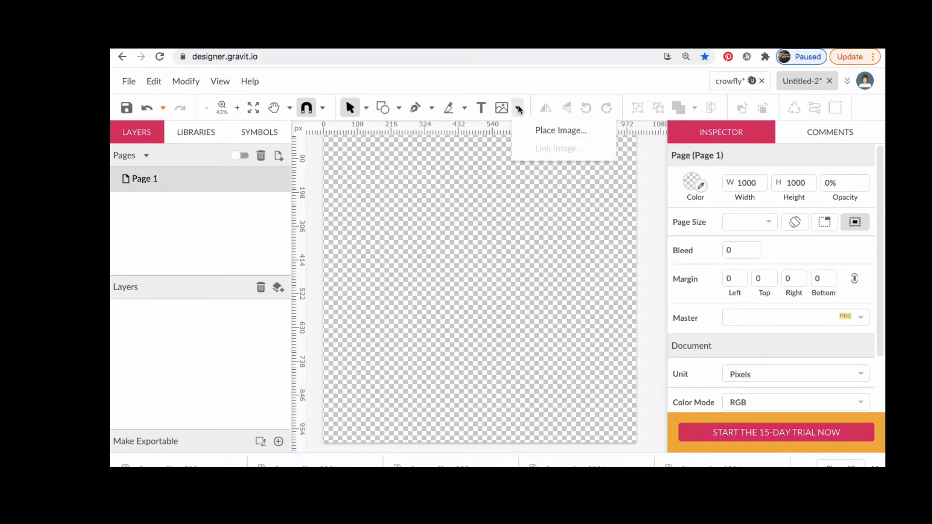
click(547, 129)
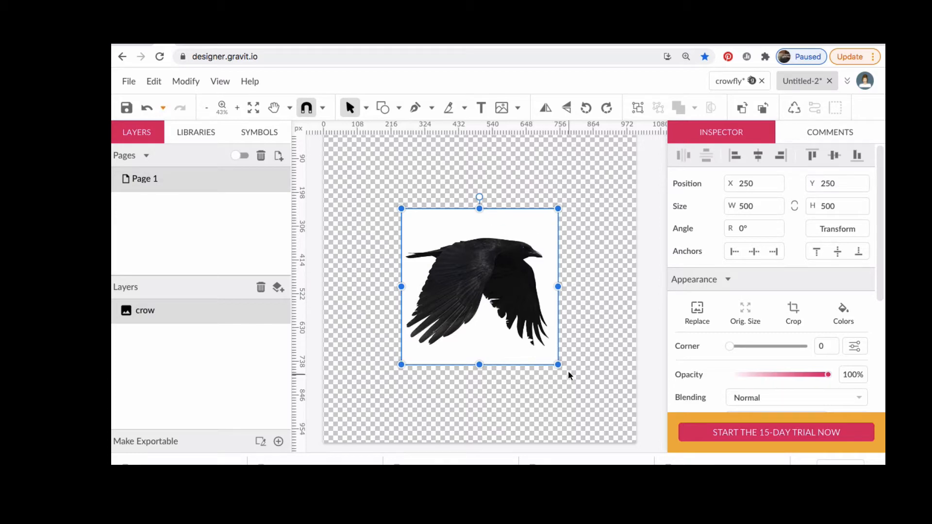
drag(559, 365, 495, 303)
drag(459, 260, 396, 184)
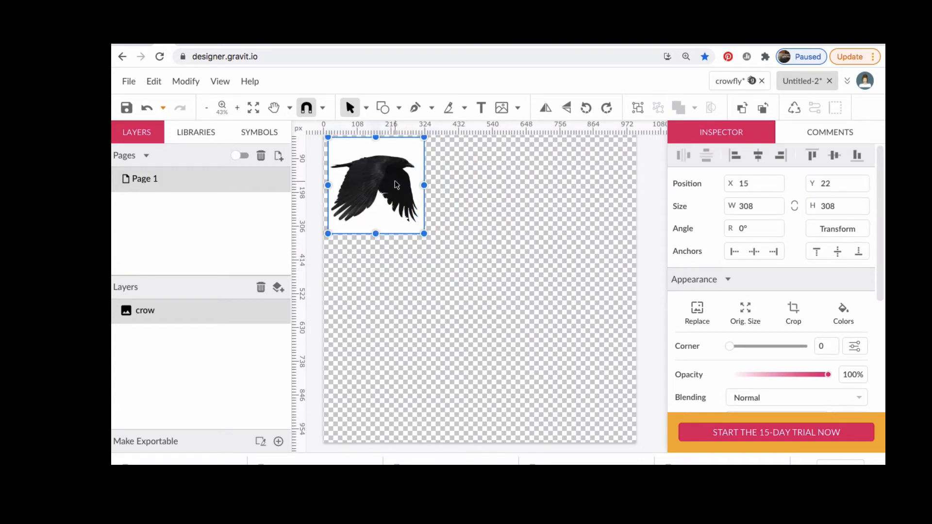
Draw a flat ellipse about 193 by 51 px beside the reference image as the crow's body and tilt it about 2.7°
click(398, 109)
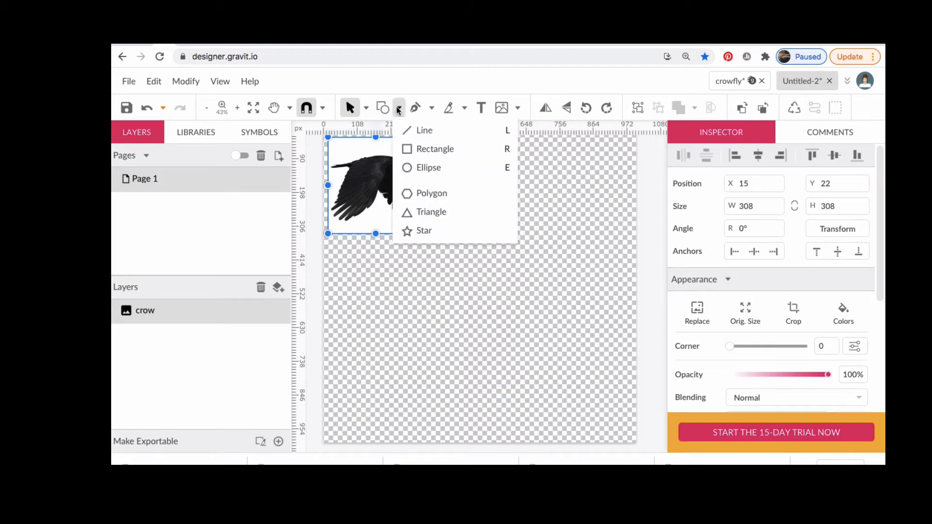
click(422, 168)
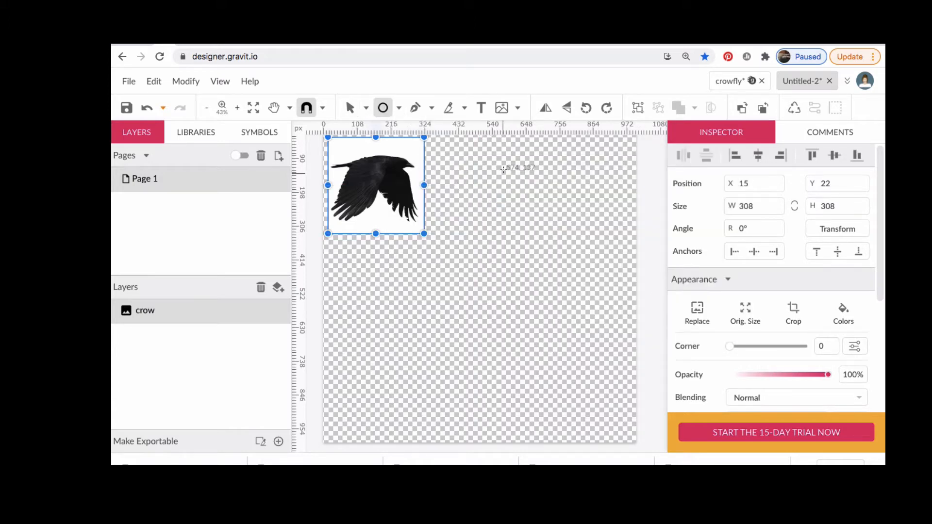
drag(496, 169, 557, 185)
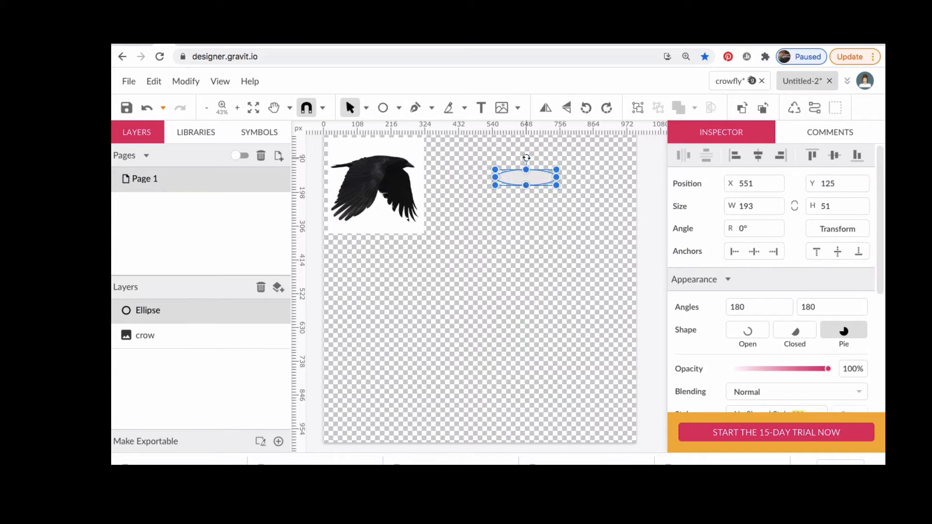
drag(526, 158, 525, 157)
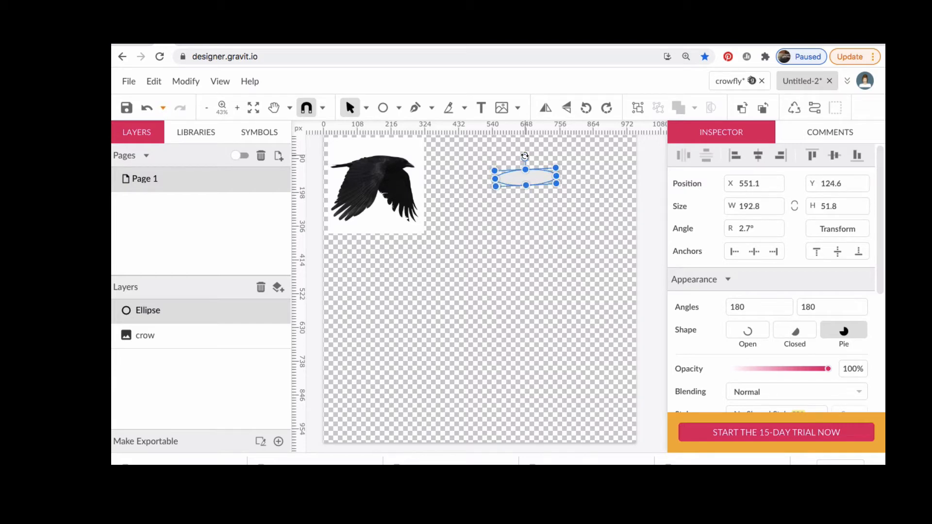
Fill the body ellipse with black (#000000)
scroll(769, 339, down, 2)
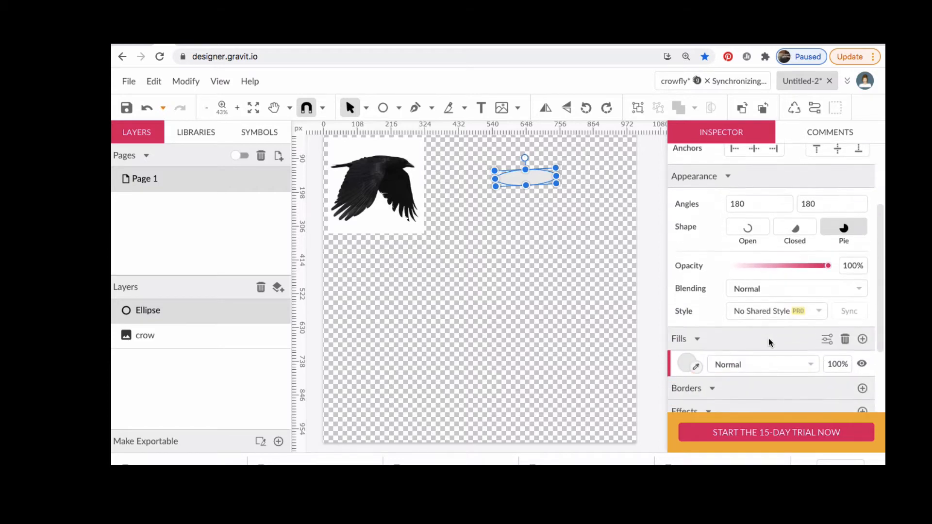
scroll(768, 338, down, 1)
click(686, 325)
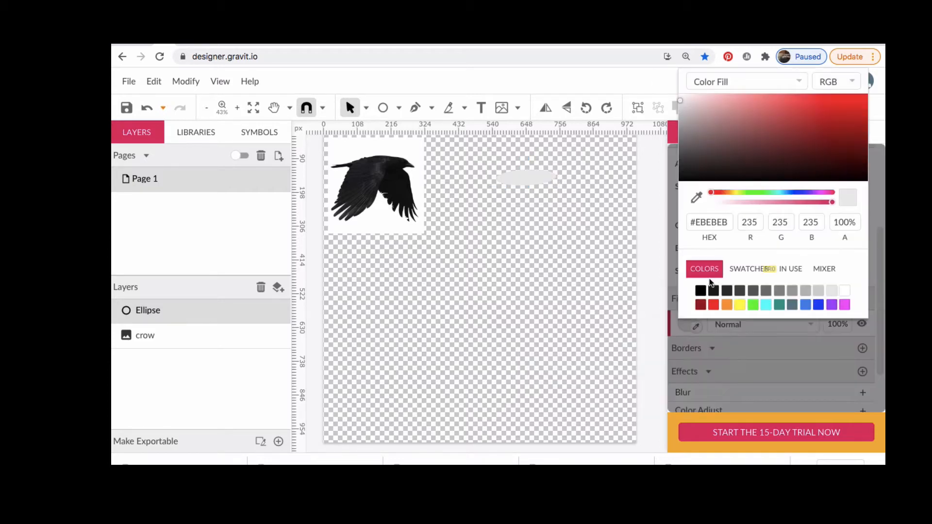
click(700, 291)
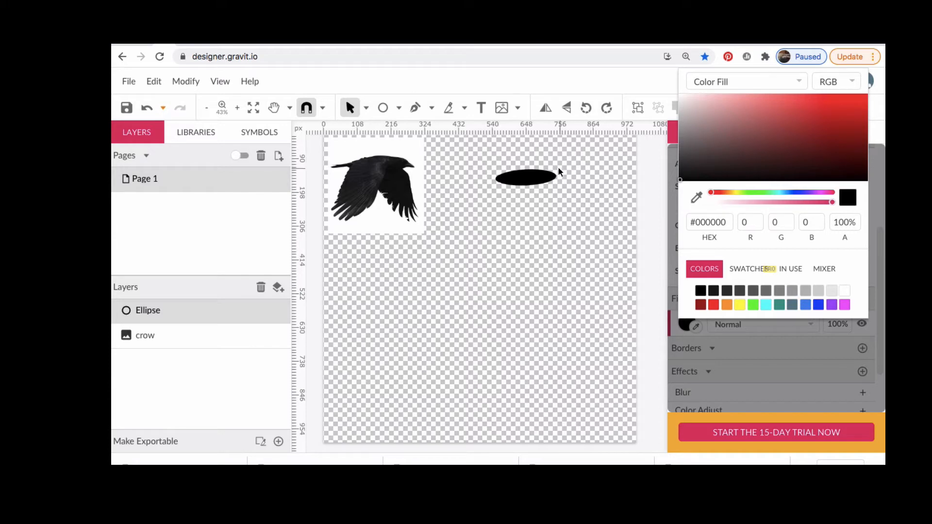
Draw a small black ellipse as the crow's head and move it to overlap the right end of the body
click(383, 108)
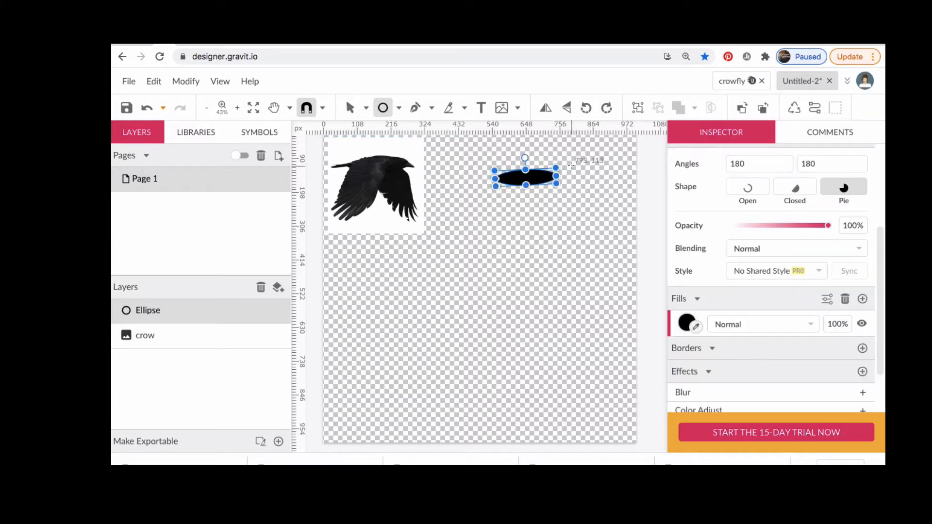
drag(573, 170, 587, 183)
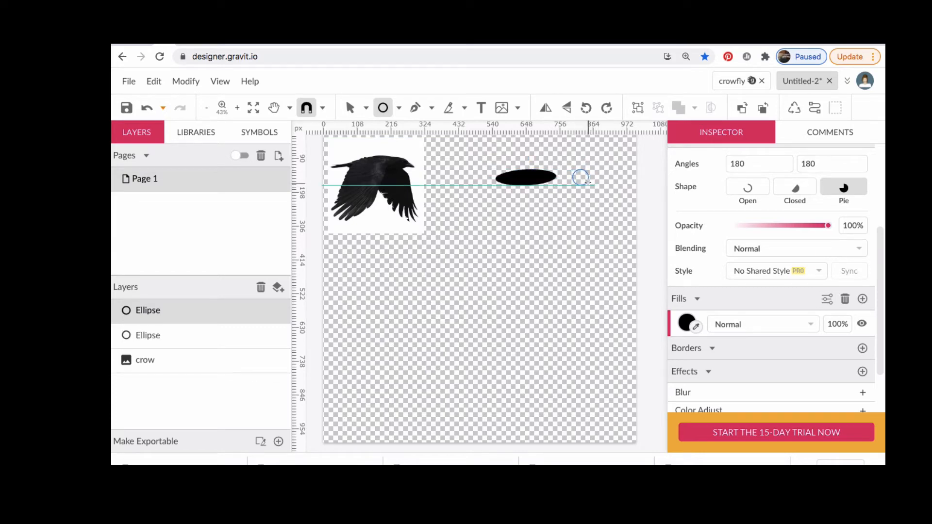
drag(588, 182, 589, 182)
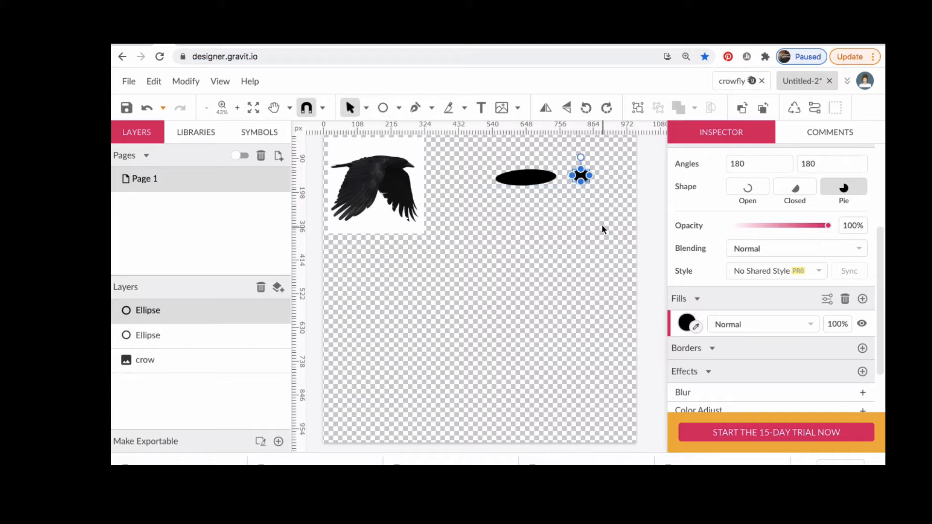
key(super+plus)
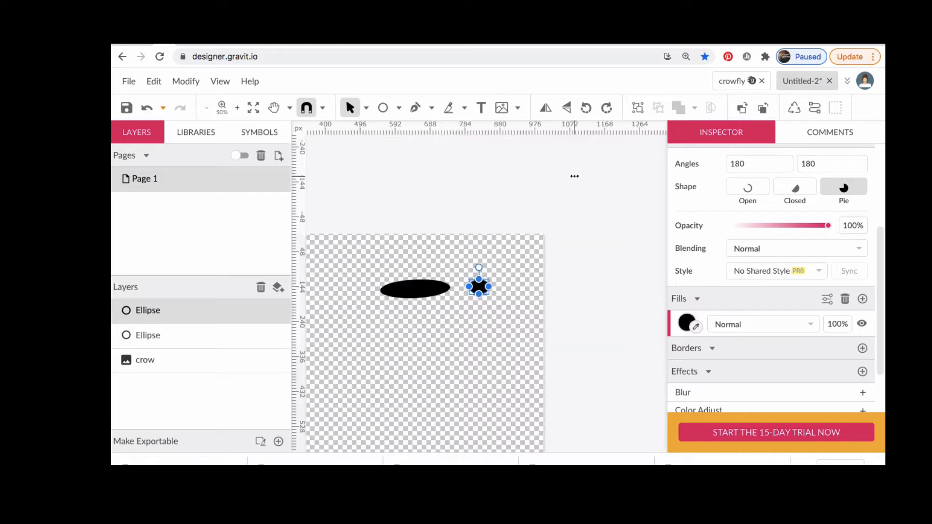
key(super+plus)
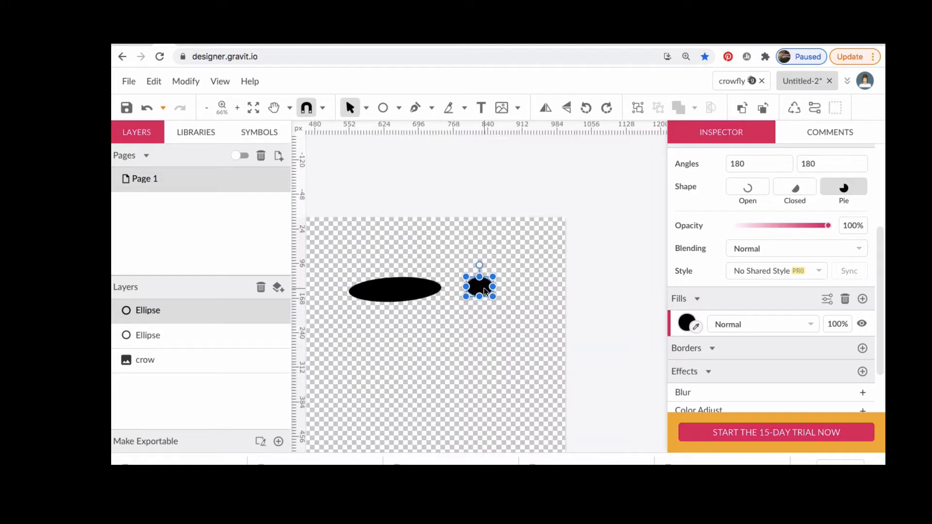
drag(484, 291, 446, 291)
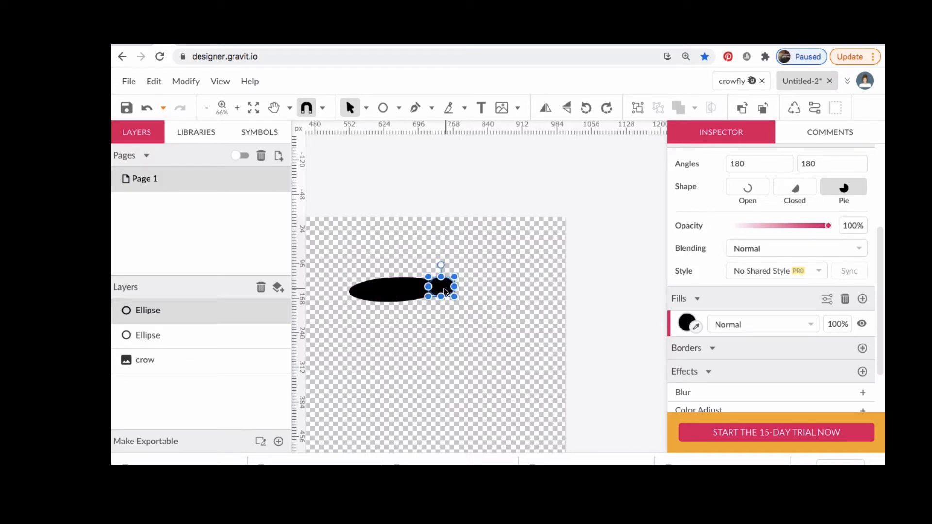
Rotate the head ellipse slightly clockwise, nudge it down against the body and deselect it
scroll(373, 368, left, 5)
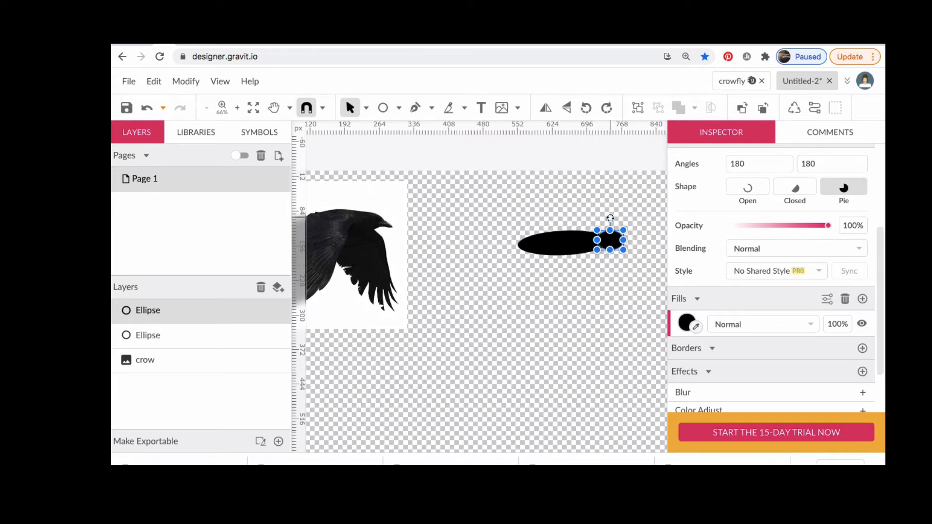
drag(610, 219, 615, 219)
key(Down)
key(Down)
key(Down)
key(Down)
key(Down)
key(Down)
key(Down)
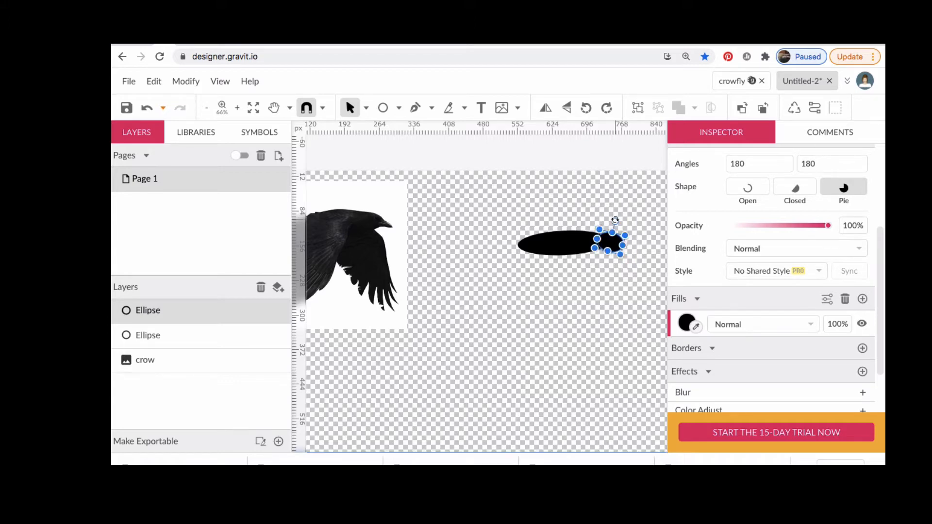
click(593, 284)
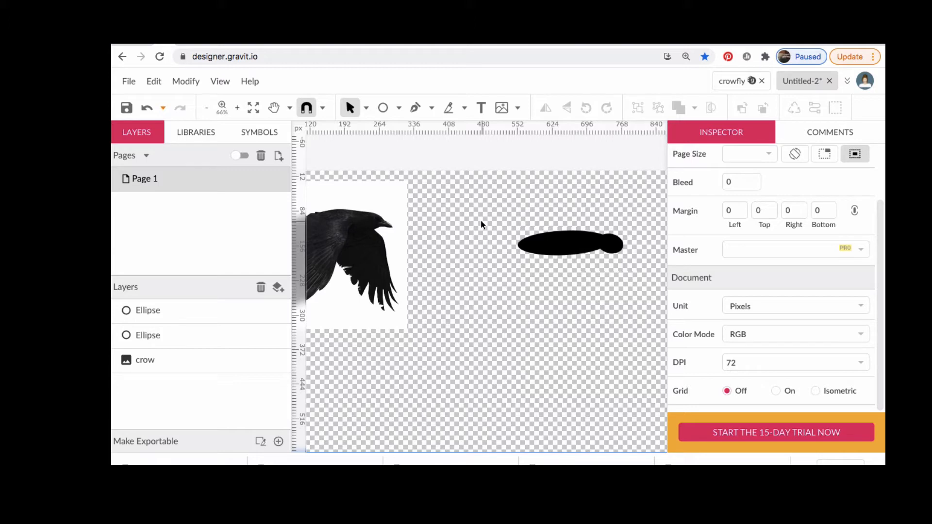
Draw a closed triangular beak about 41 by 17 px at the front of the crow's head with the Pen tool
click(416, 107)
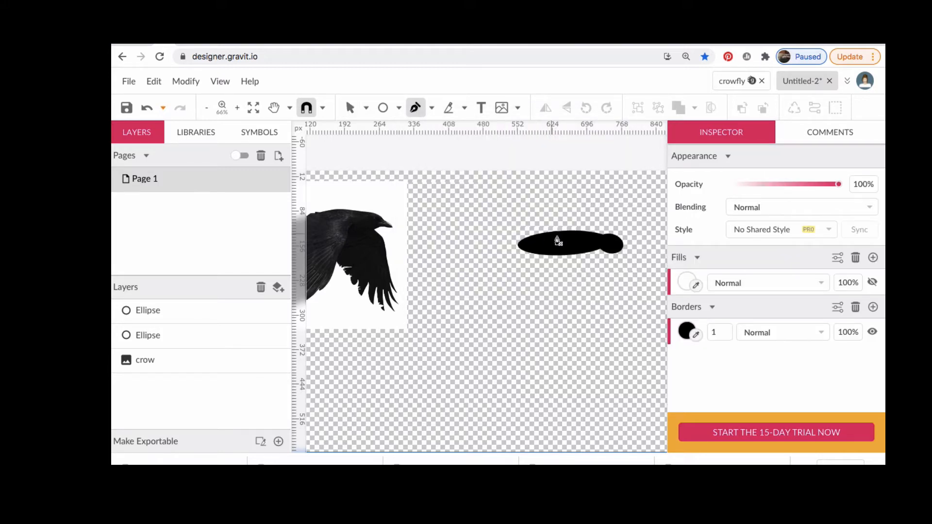
click(621, 249)
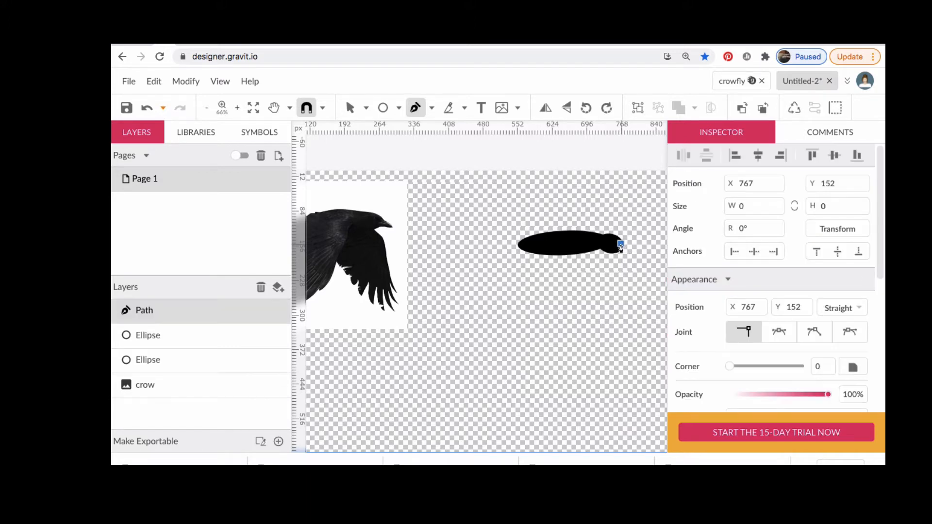
scroll(626, 247, right, 3)
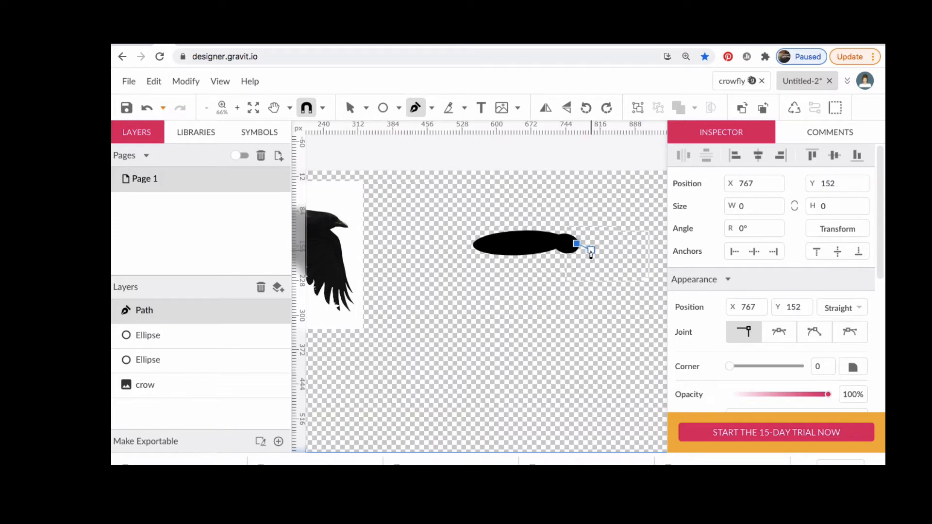
click(592, 253)
click(572, 253)
click(577, 245)
Fill the triangular beak with black (#000000)
scroll(628, 318, right, 2)
scroll(703, 332, down, 1)
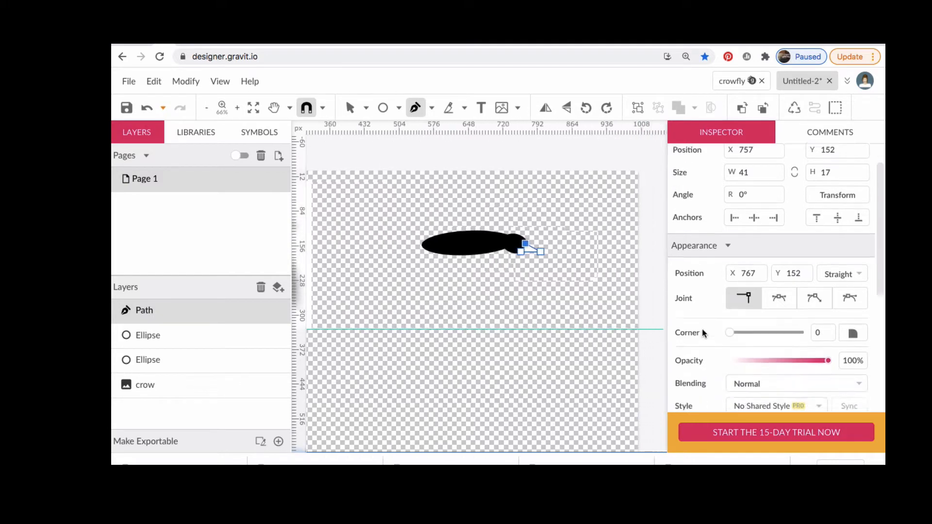
scroll(704, 330, down, 5)
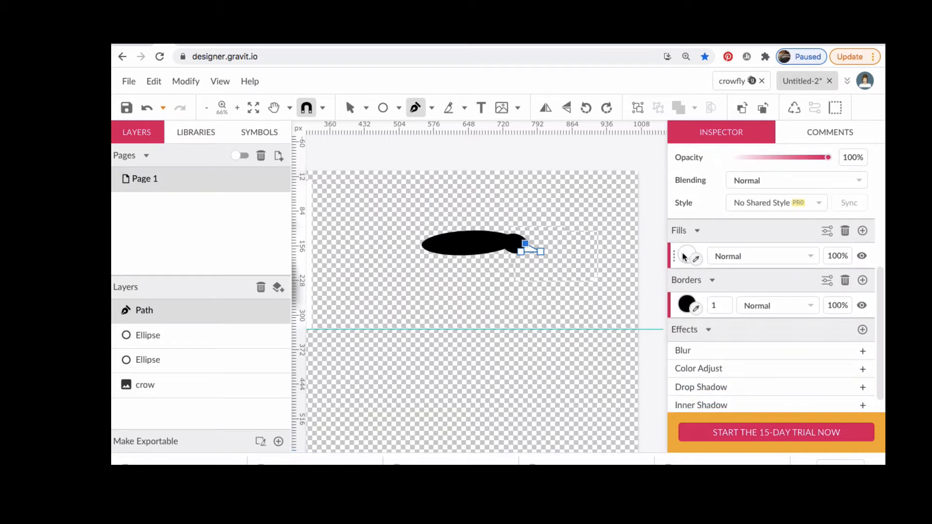
click(684, 256)
click(700, 290)
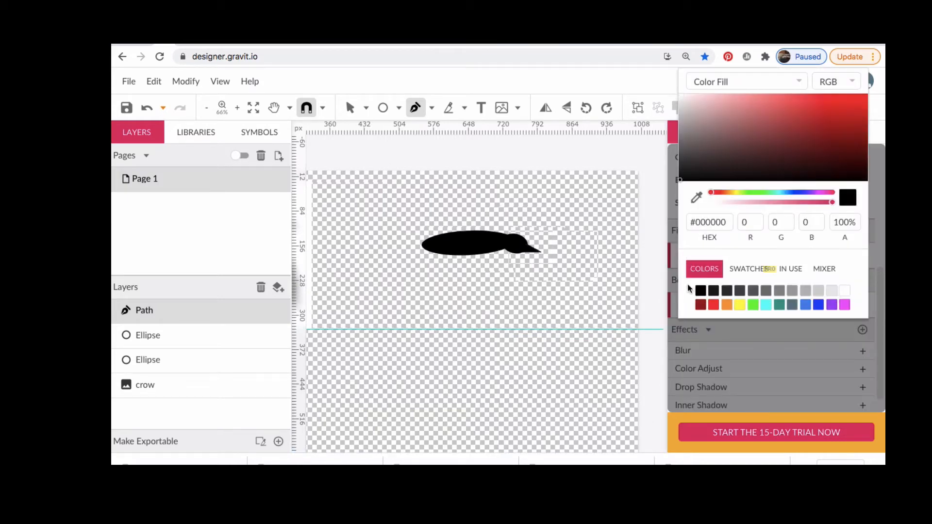
Save the file to the Gravit Cloud under the name crowfly2
scroll(640, 253, right, 1)
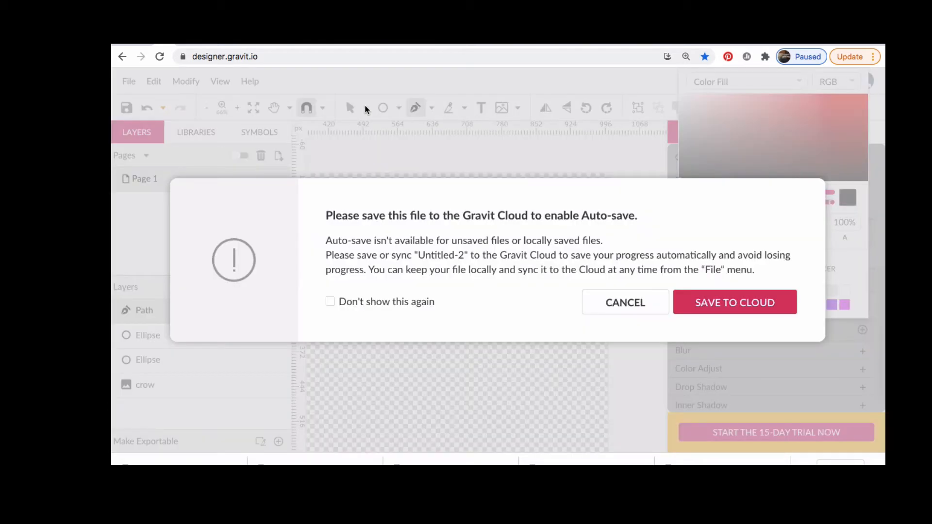
click(718, 304)
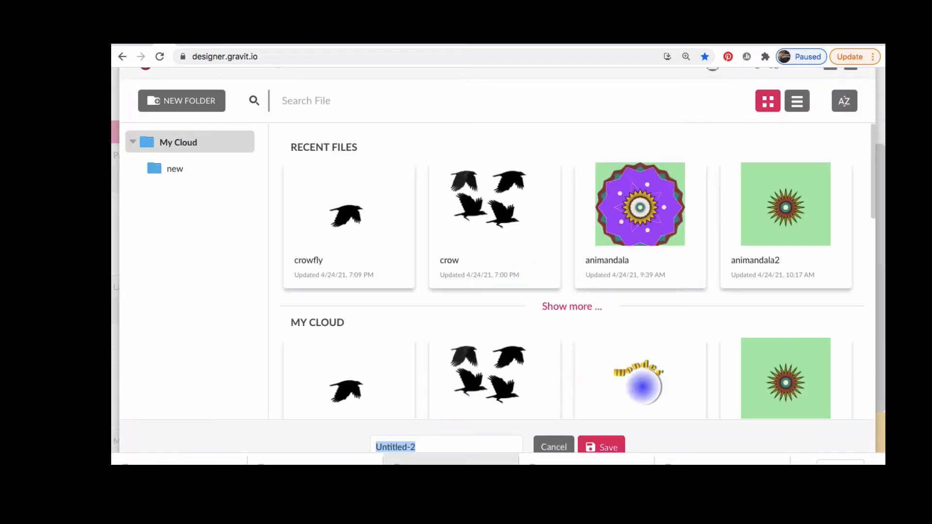
text(crowfly2)
click(606, 446)
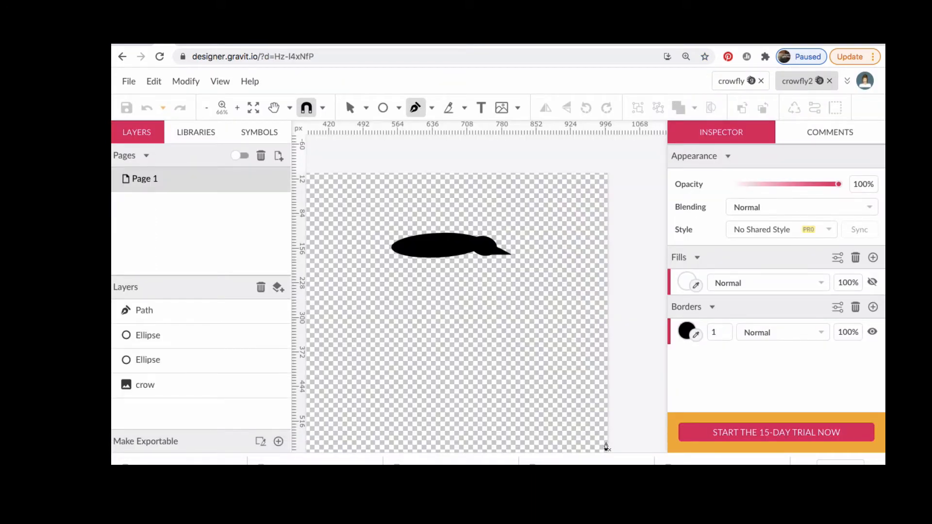
Use Subselect to nudge the beak's upper anchor up 1 px to Y 151 and bend the beak's upper edge outward
scroll(581, 337, down, 1)
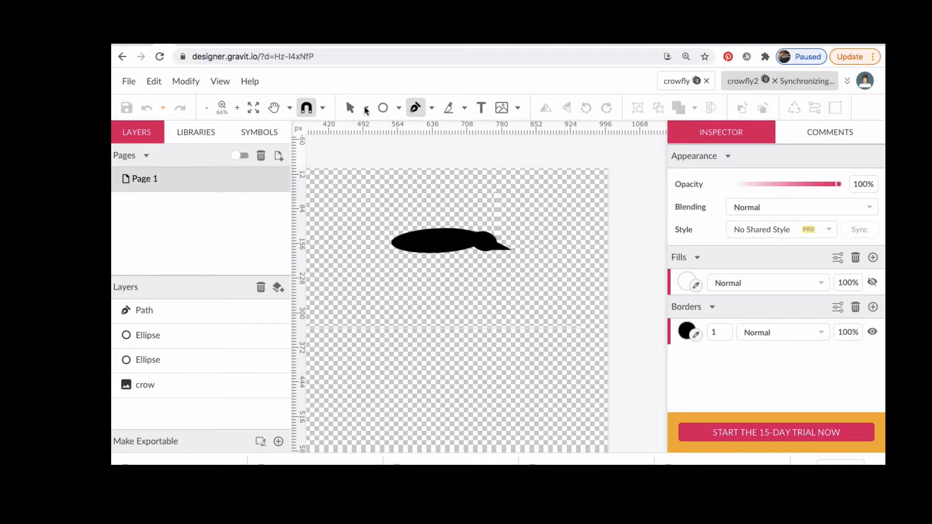
click(366, 110)
click(387, 147)
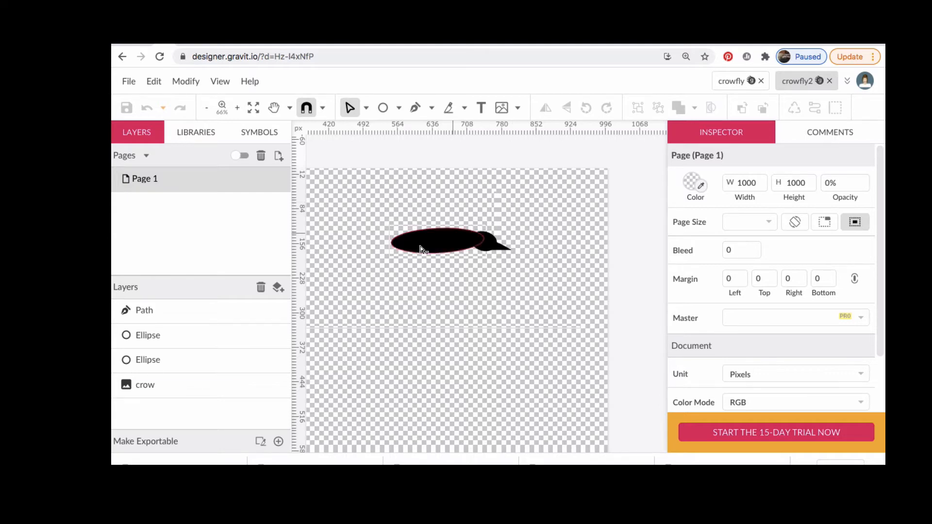
scroll(356, 304, left, 5)
scroll(356, 304, right, 2)
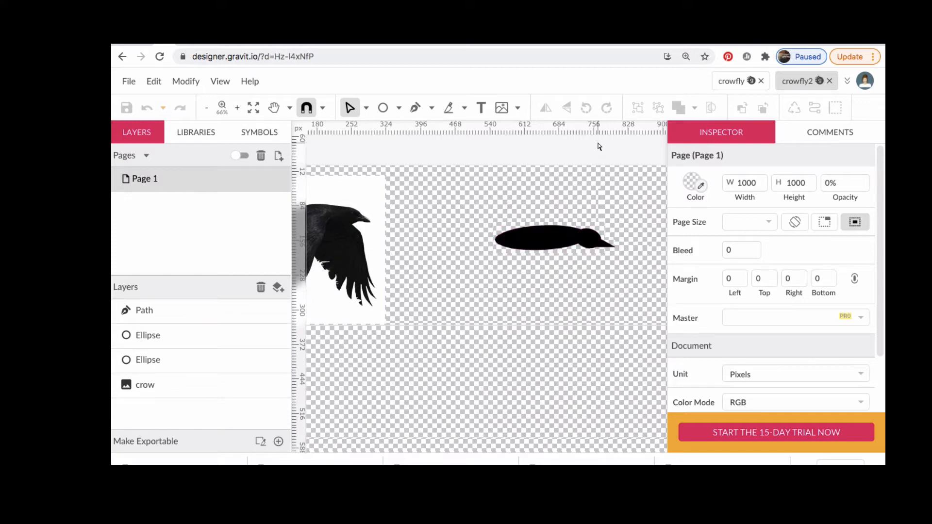
key(super+plus)
key(super+plus)
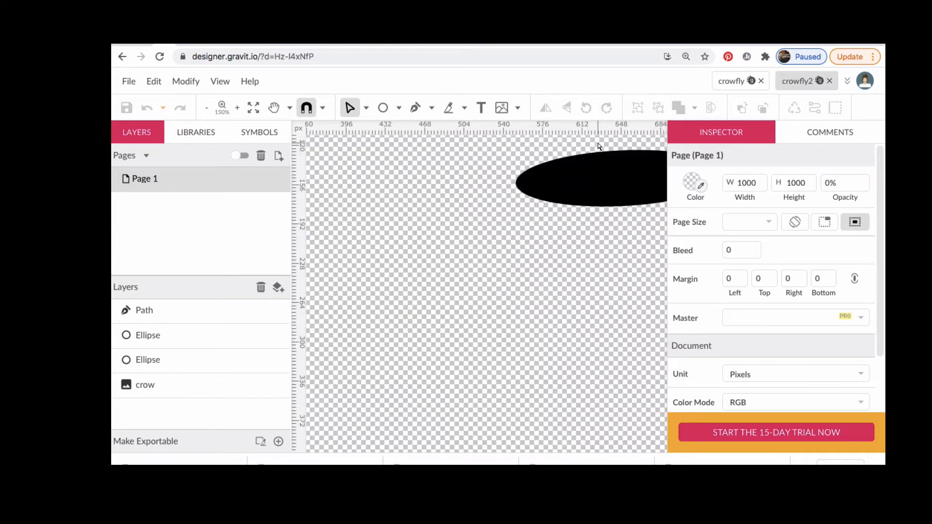
scroll(597, 249, right, 8)
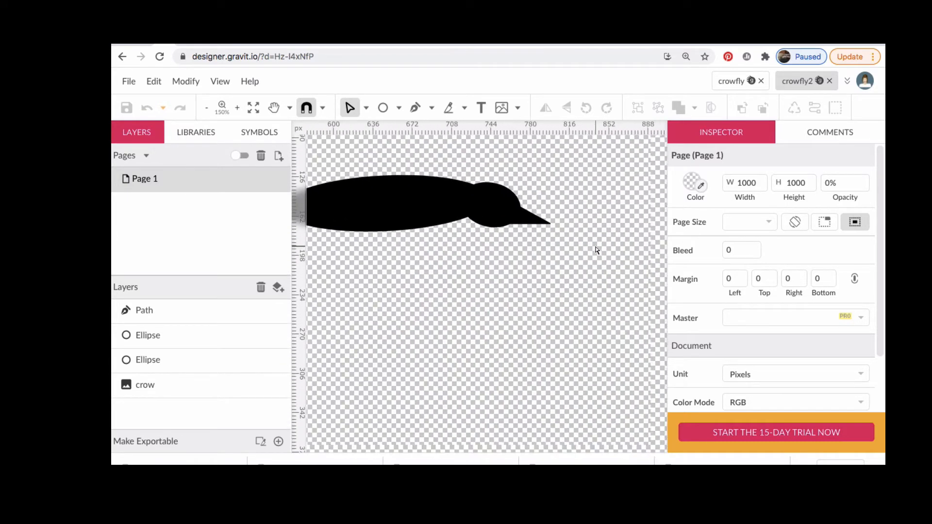
click(531, 215)
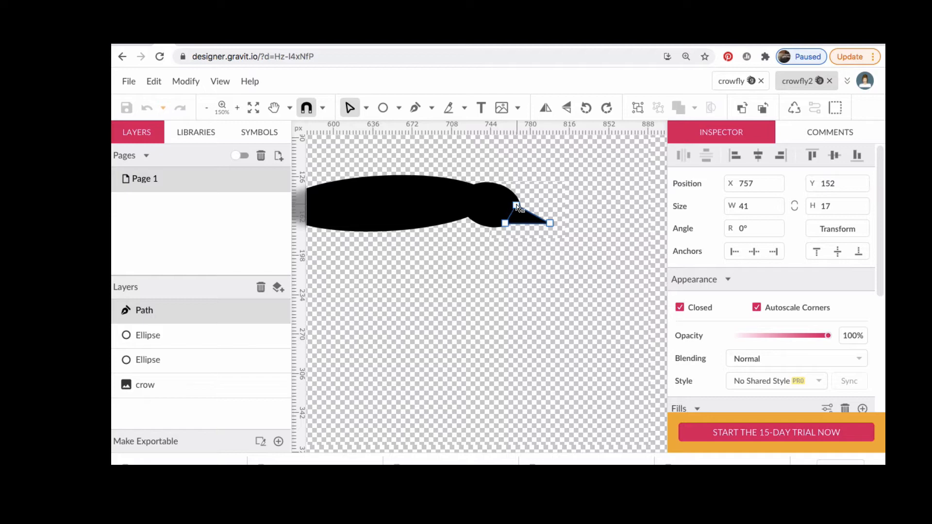
click(517, 206)
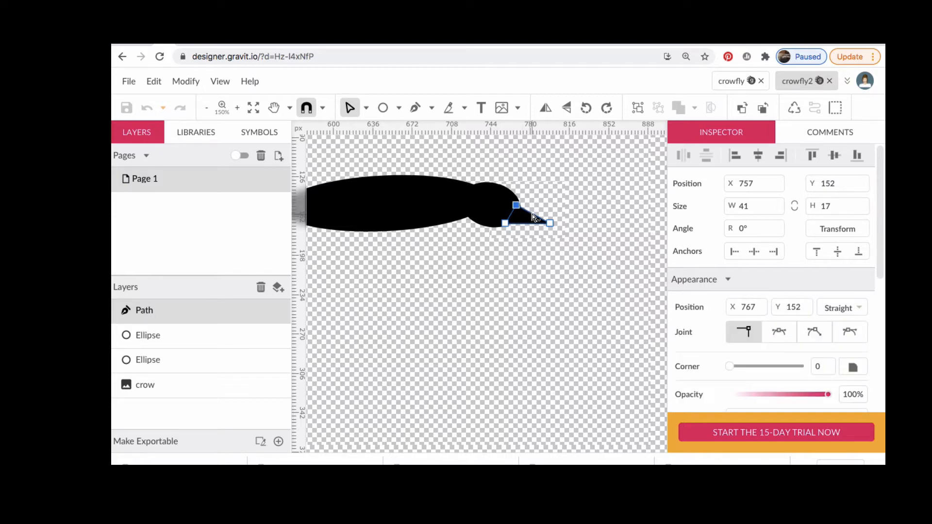
key(Up)
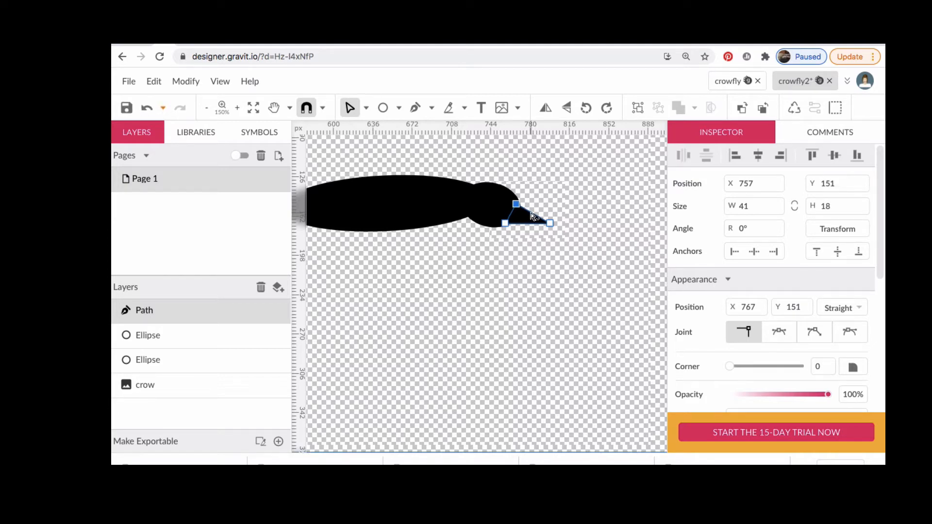
drag(531, 213, 534, 210)
Add an anchor on the beak's lower edge, nudge it up and curve the edge towards the tip, following the reference crow
scroll(520, 267, left, 10)
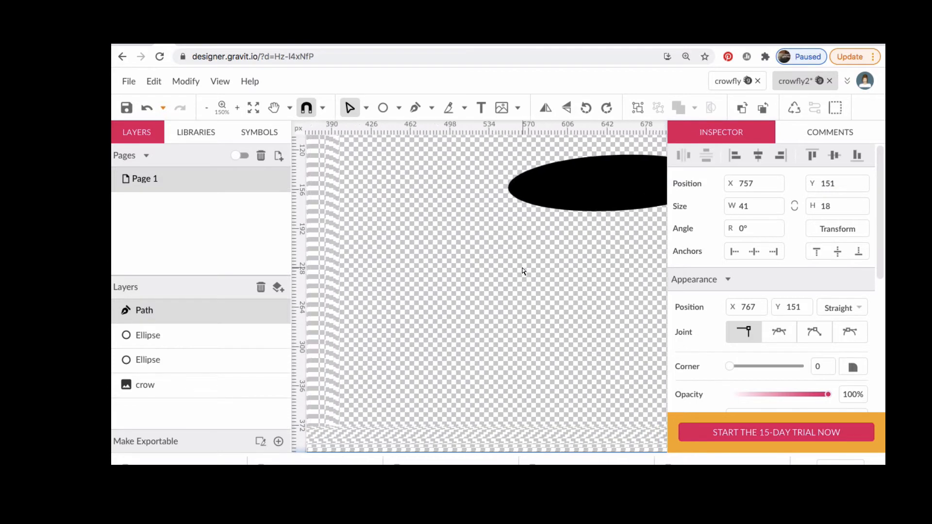
scroll(523, 271, left, 9)
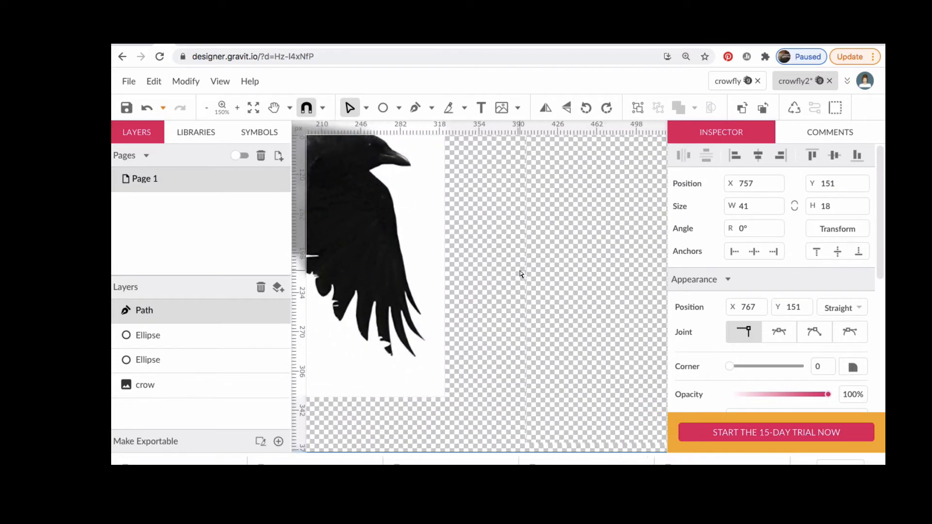
scroll(521, 275, up, 2)
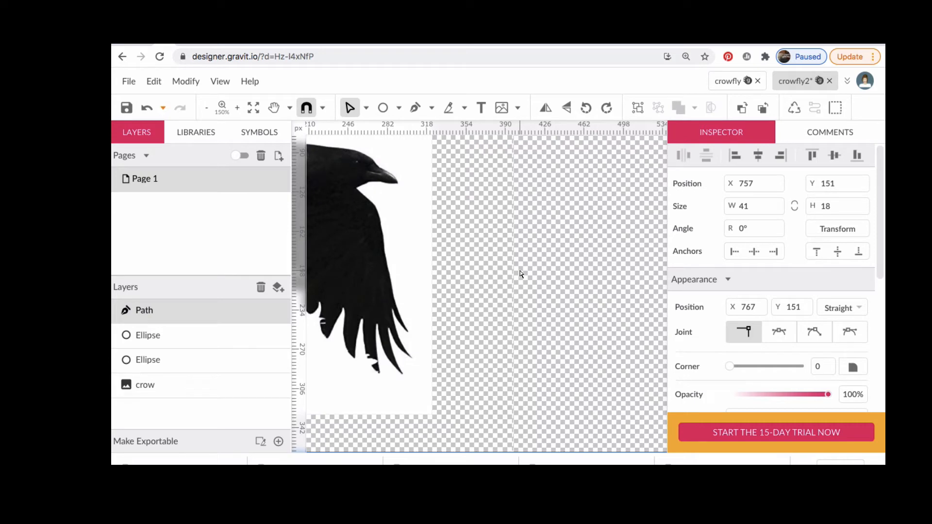
scroll(520, 274, right, 17)
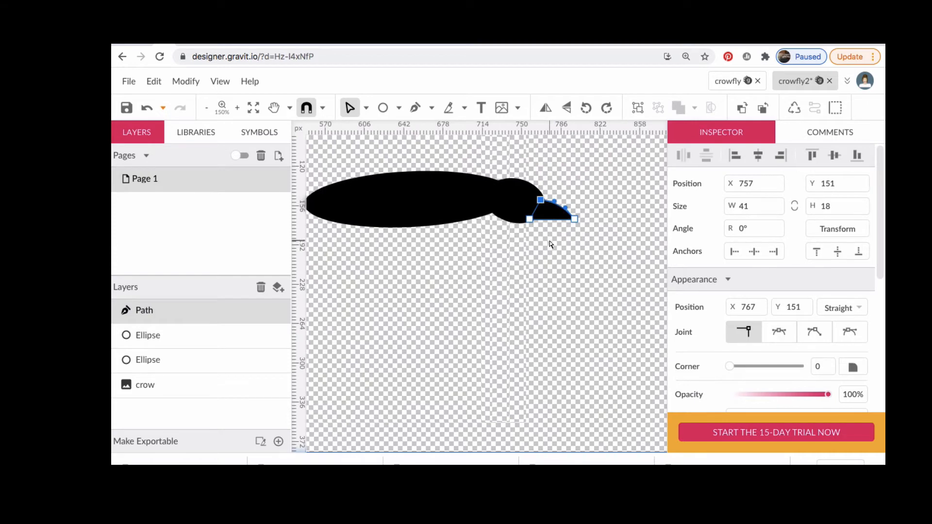
click(549, 219)
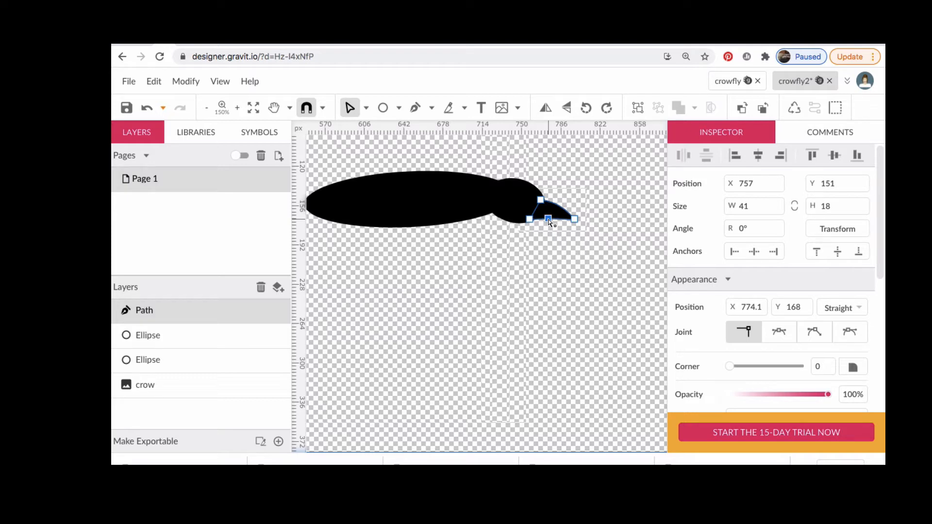
key(Up)
drag(551, 223, 563, 224)
click(551, 260)
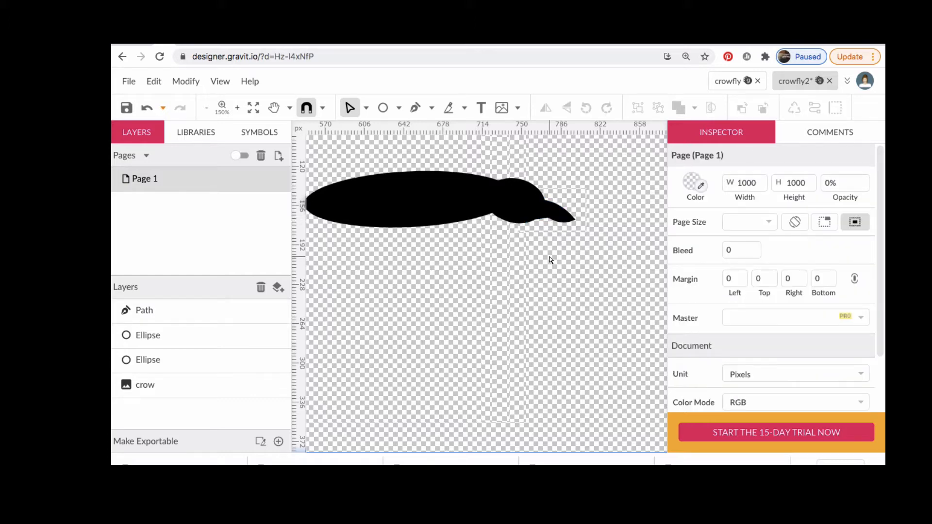
Compare the beak with the reference crow and refine its tip and lower edge, making it slightly shorter
scroll(534, 262, left, 10)
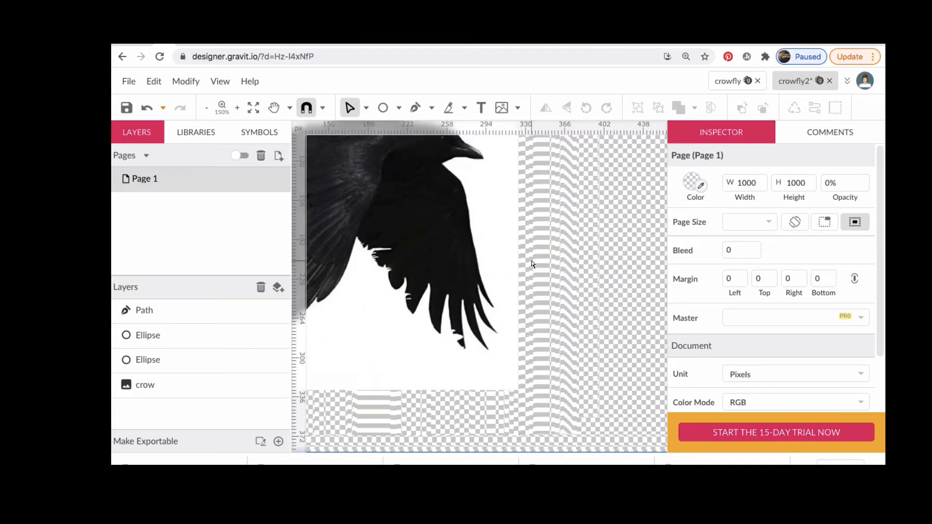
scroll(532, 263, up, 2)
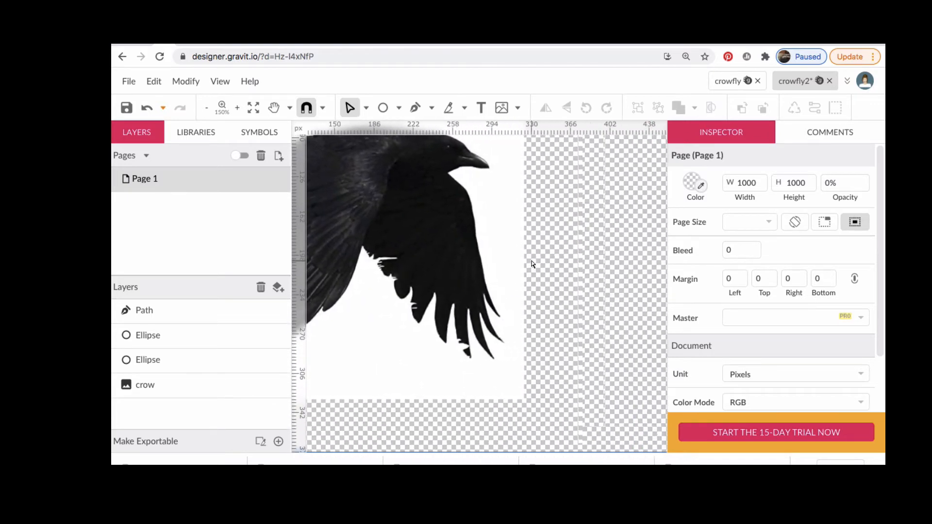
scroll(532, 264, right, 3)
scroll(533, 263, right, 9)
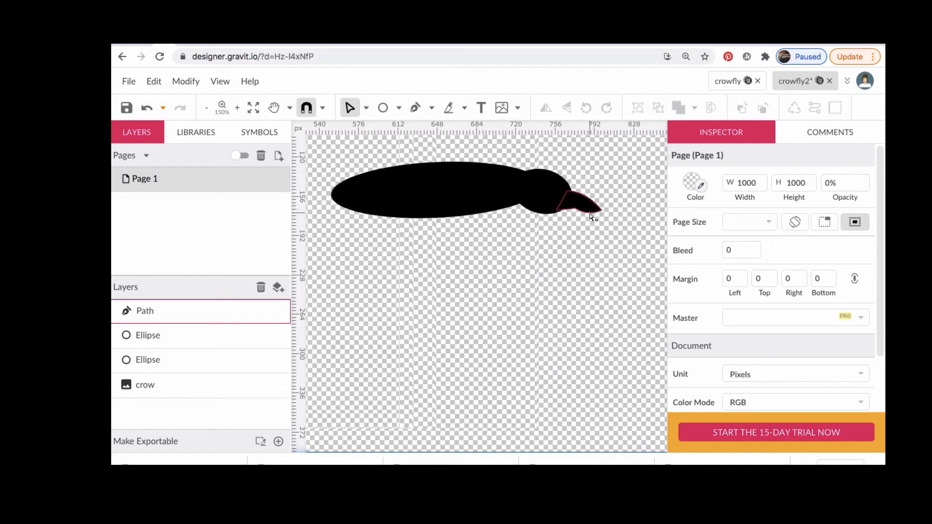
click(592, 216)
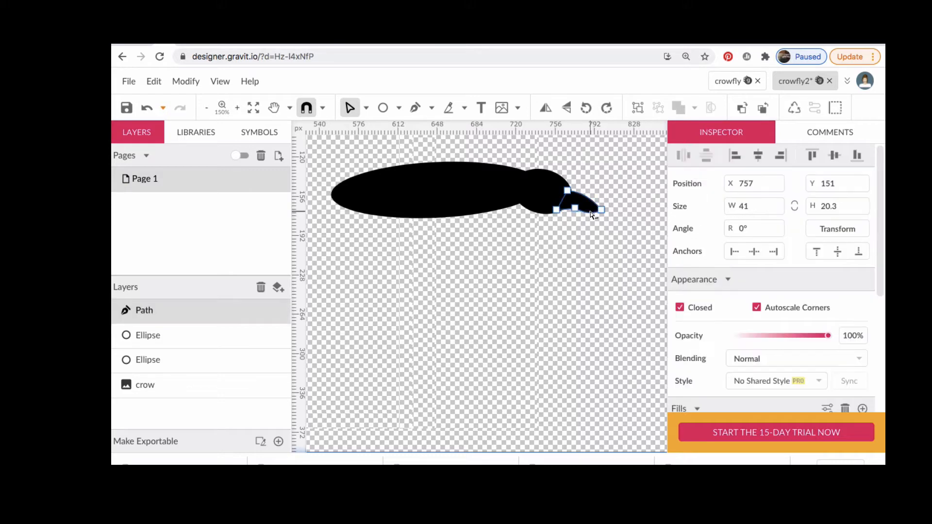
drag(592, 216, 597, 213)
click(589, 277)
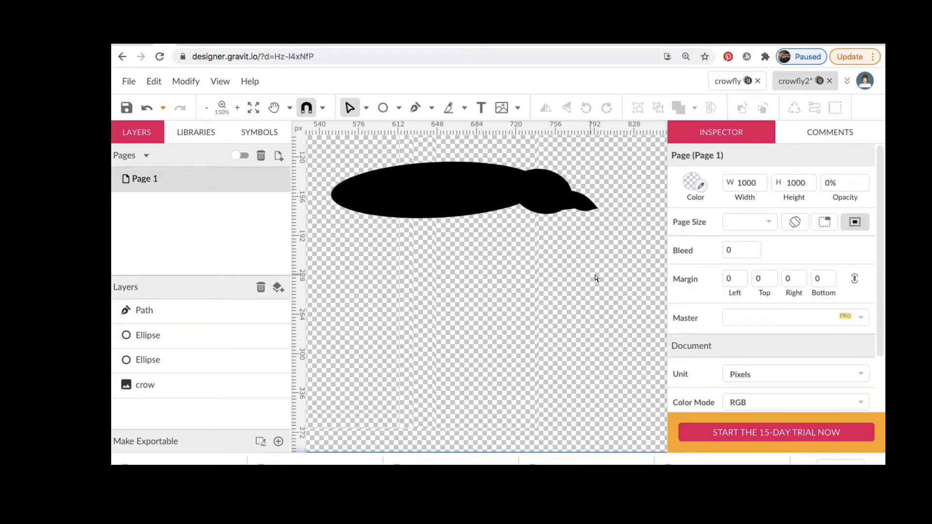
Select the crow's body, head and beak together with the Pointer tool and convert them to paths
scroll(586, 263, left, 5)
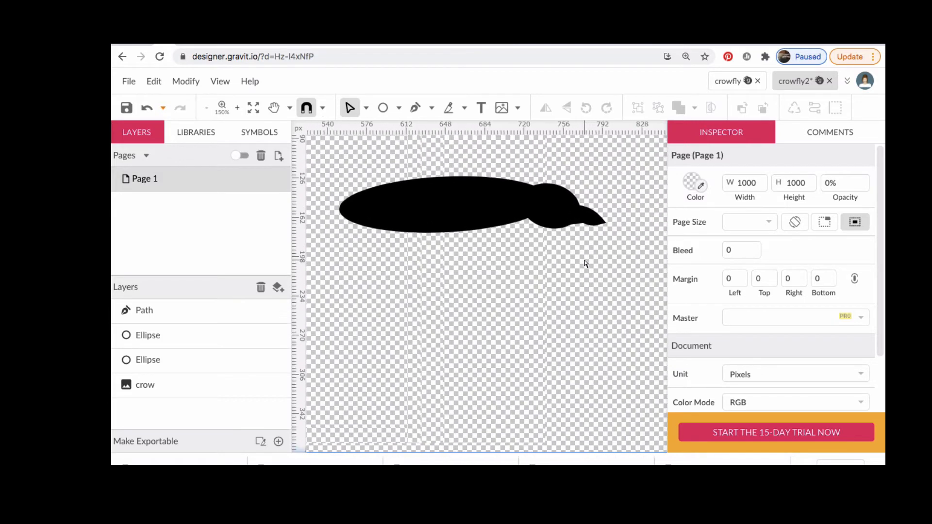
scroll(586, 264, up, 1)
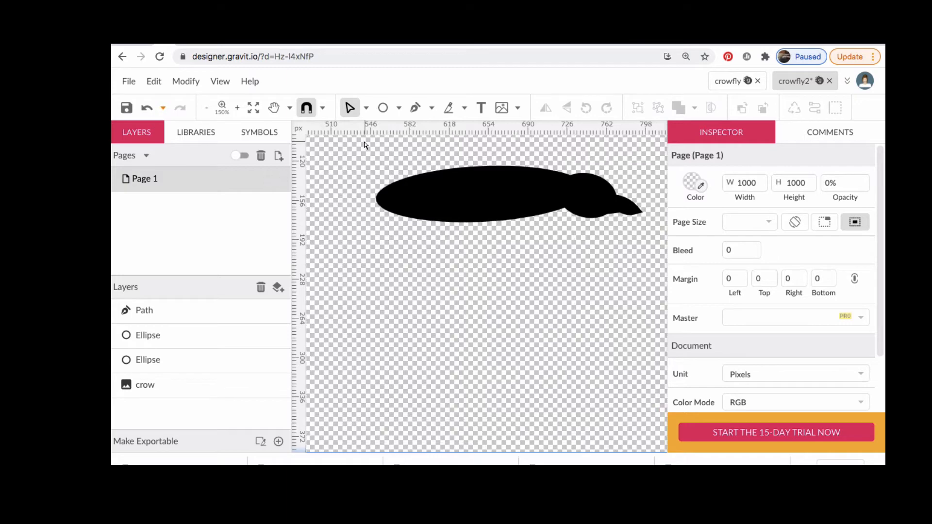
click(366, 107)
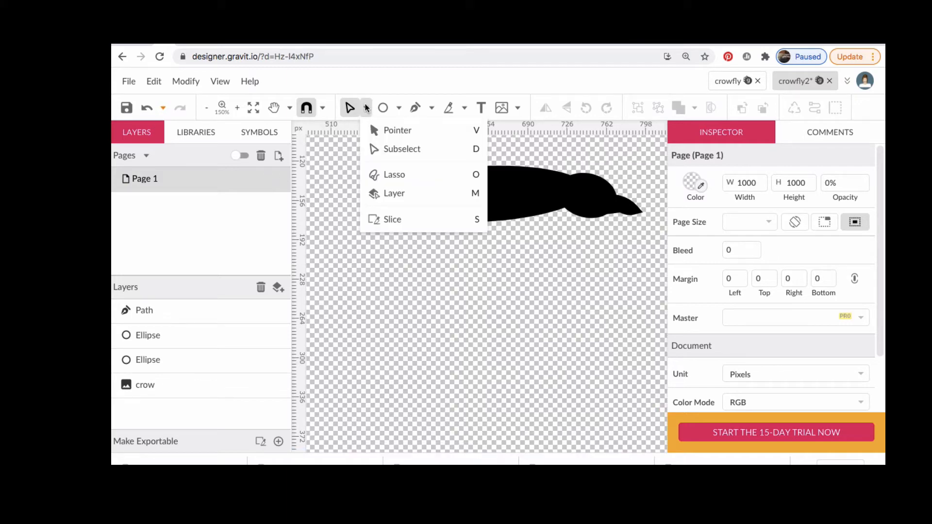
click(387, 130)
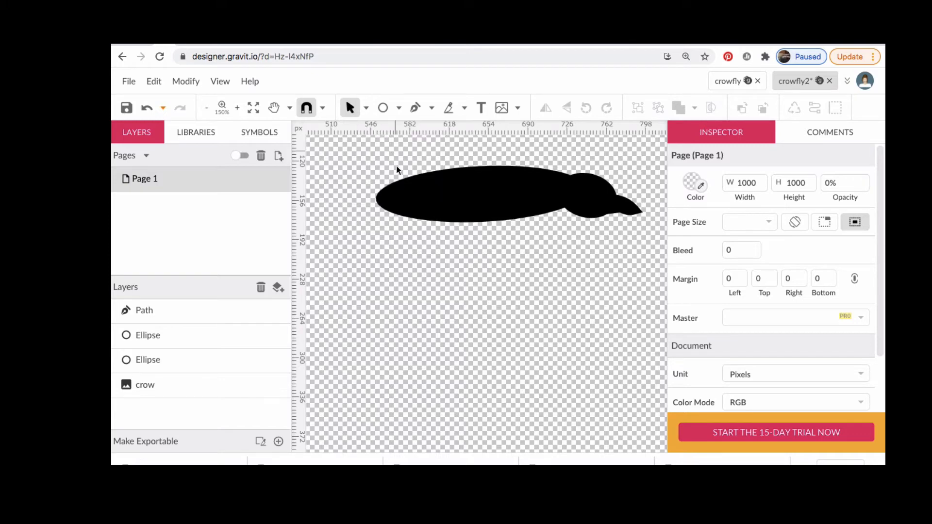
drag(354, 155, 572, 283)
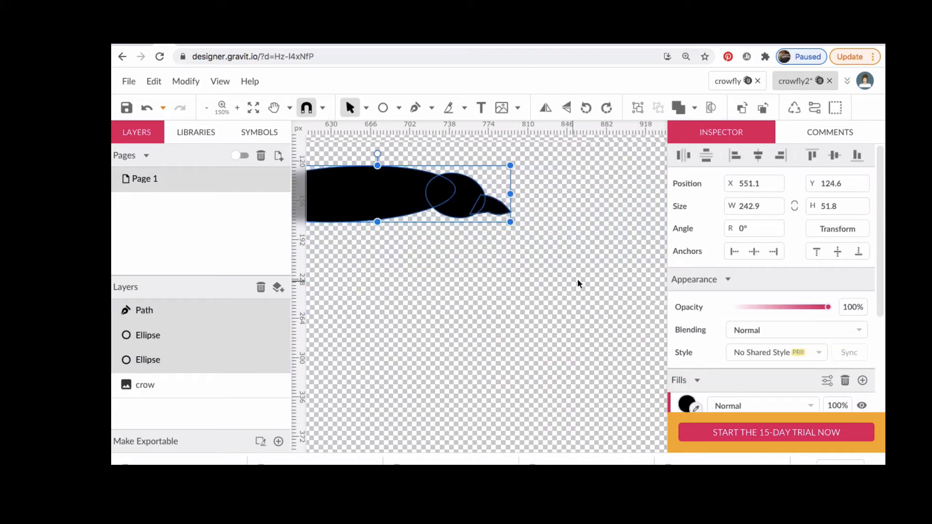
click(816, 110)
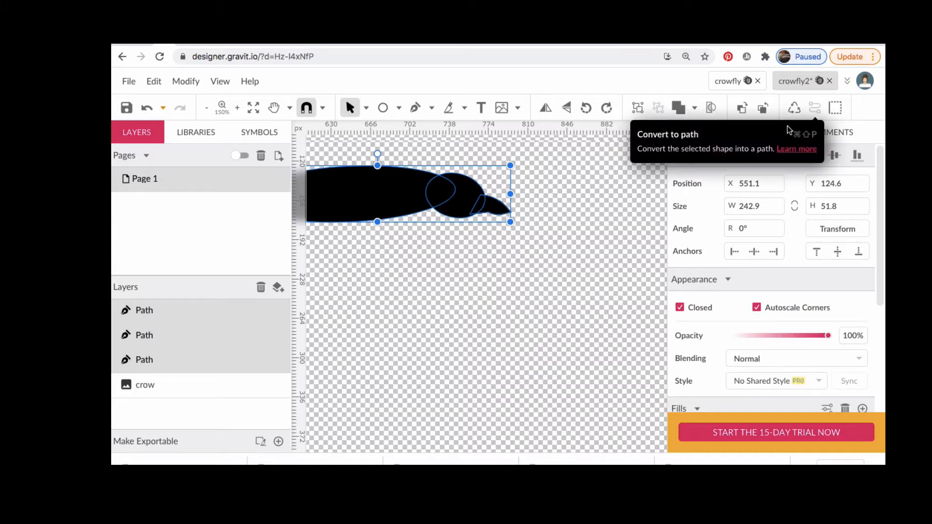
scroll(550, 335, left, 5)
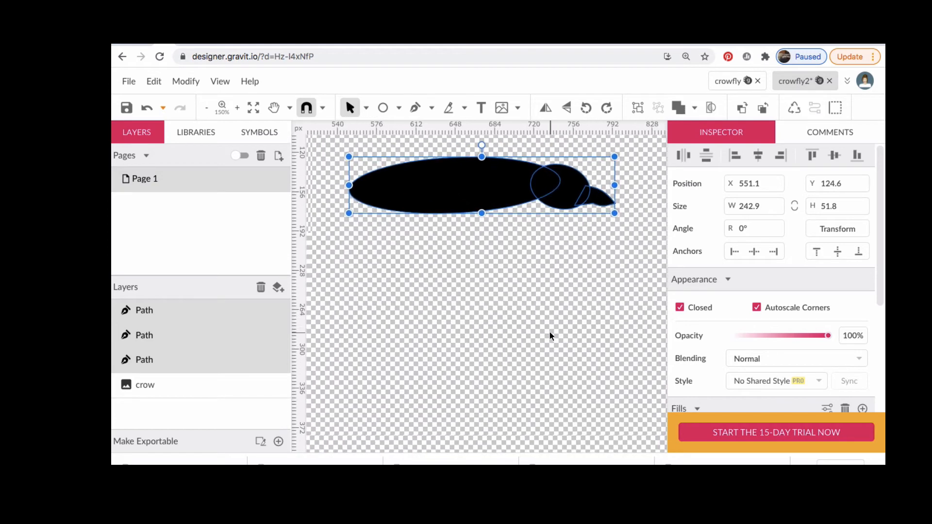
Examine the reference crow's tail and wings and compare its proportions with the drawn body, head and beak
scroll(550, 335, left, 20)
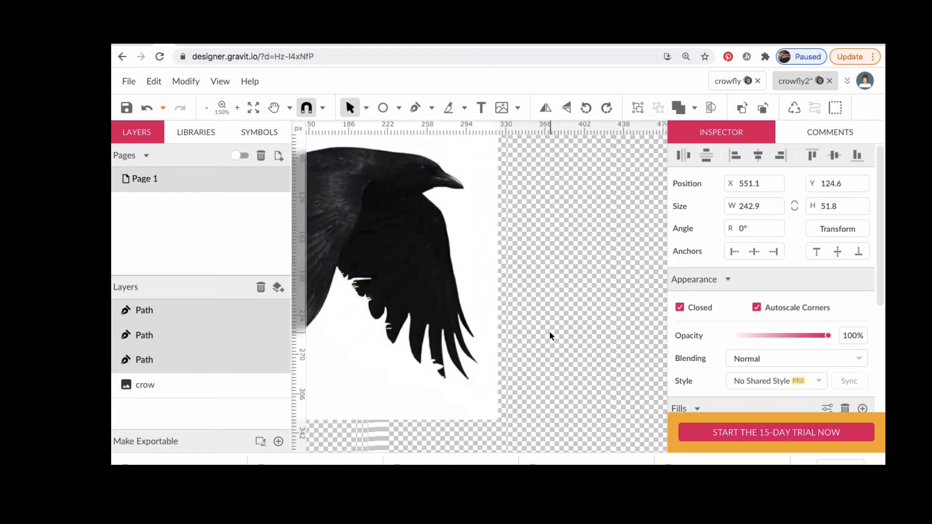
scroll(550, 334, left, 5)
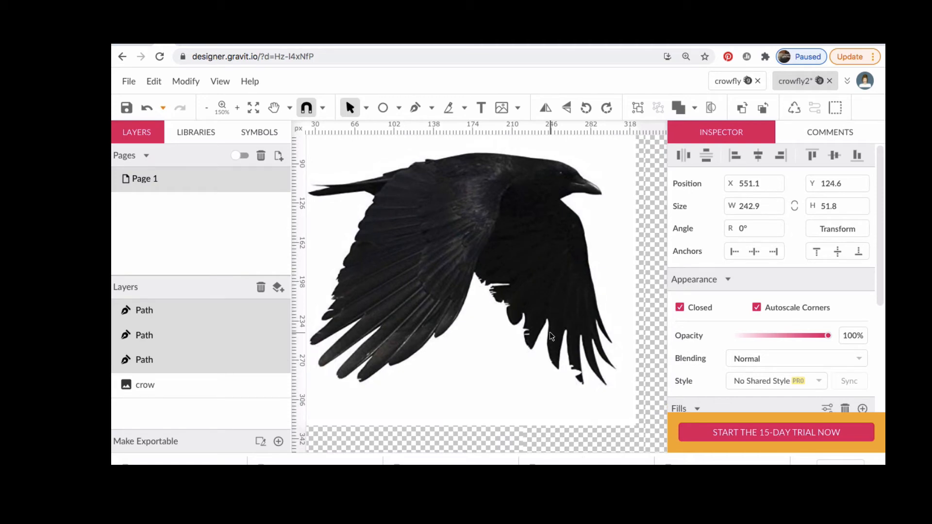
scroll(551, 335, right, 2)
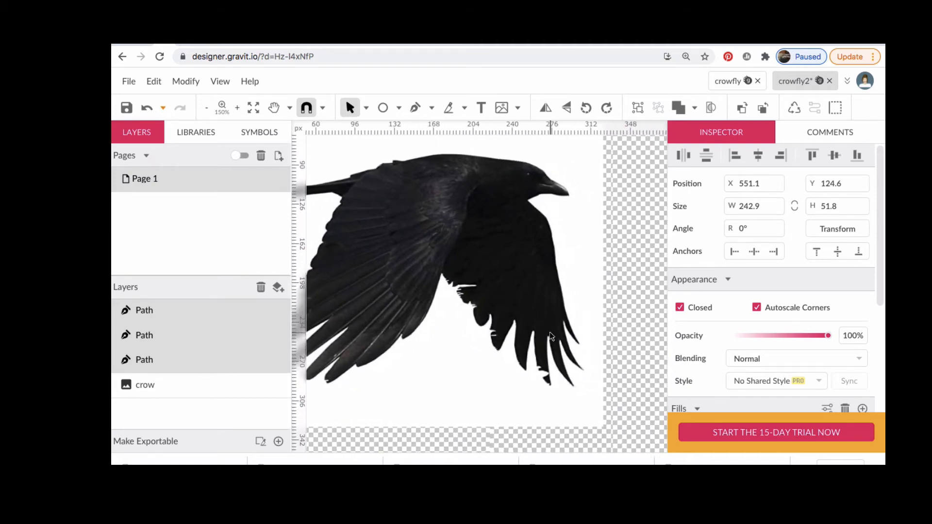
scroll(550, 334, right, 15)
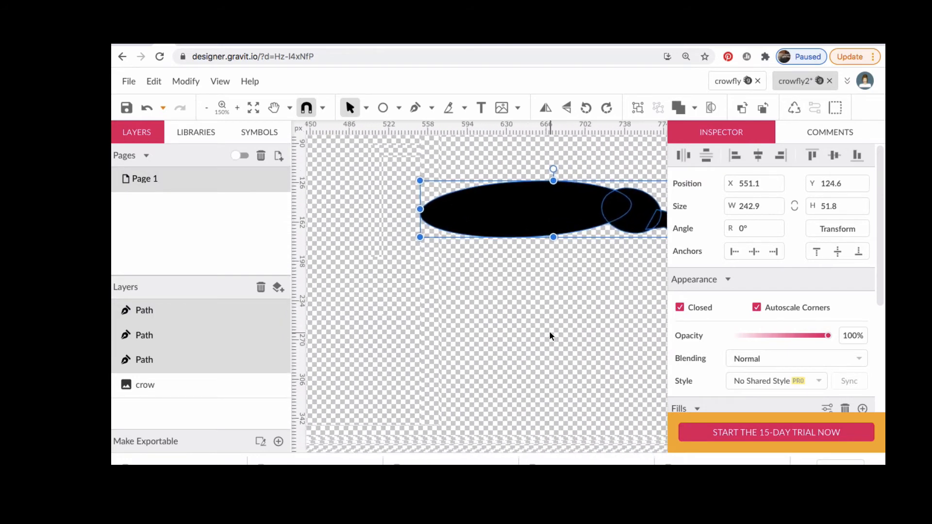
scroll(550, 335, left, 1)
scroll(550, 335, up, 1)
scroll(550, 335, down, 5)
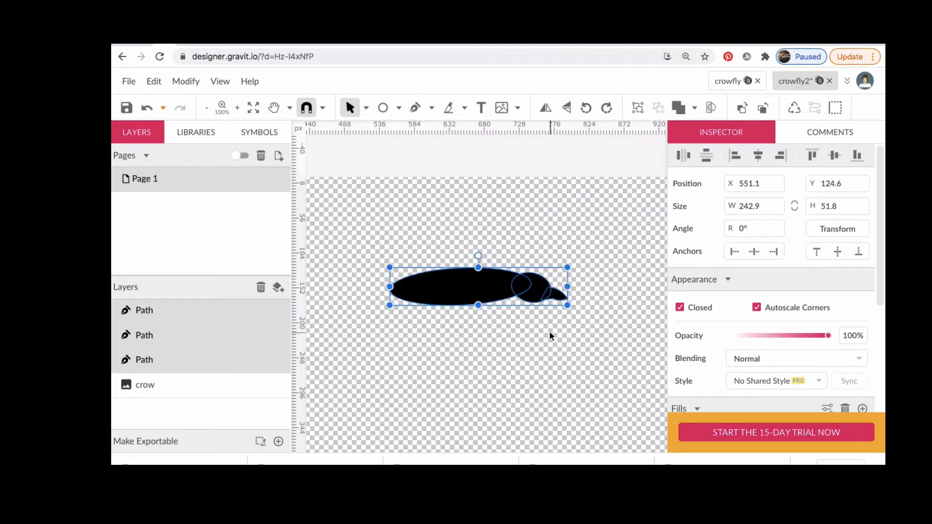
scroll(550, 331, left, 8)
scroll(549, 331, down, 2)
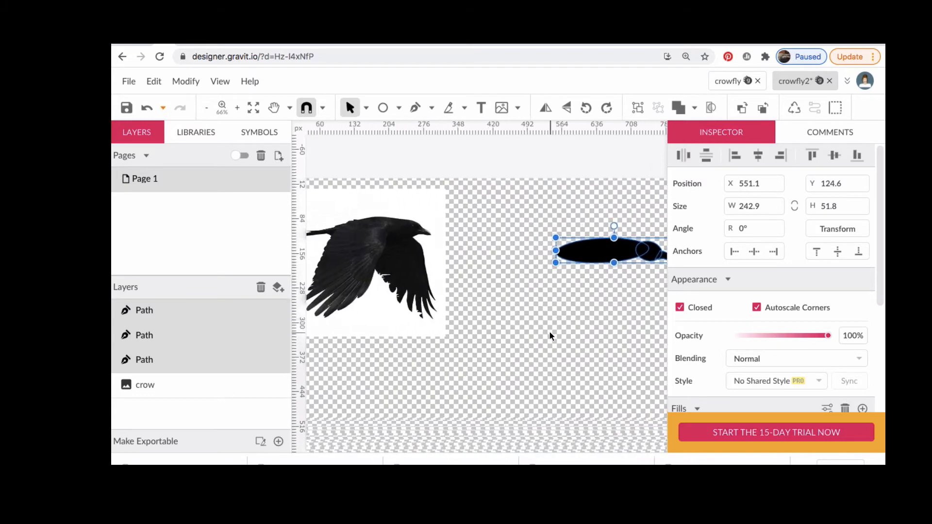
Draw a closed four-cornered tail with the Pen tool behind the body's rear end, about 97 by 36 px
click(415, 107)
scroll(541, 265, up, 1)
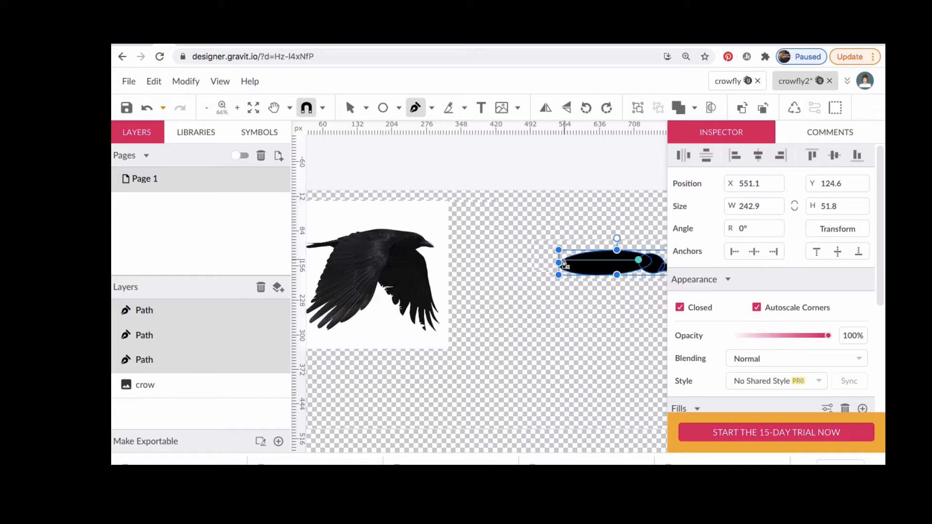
click(563, 263)
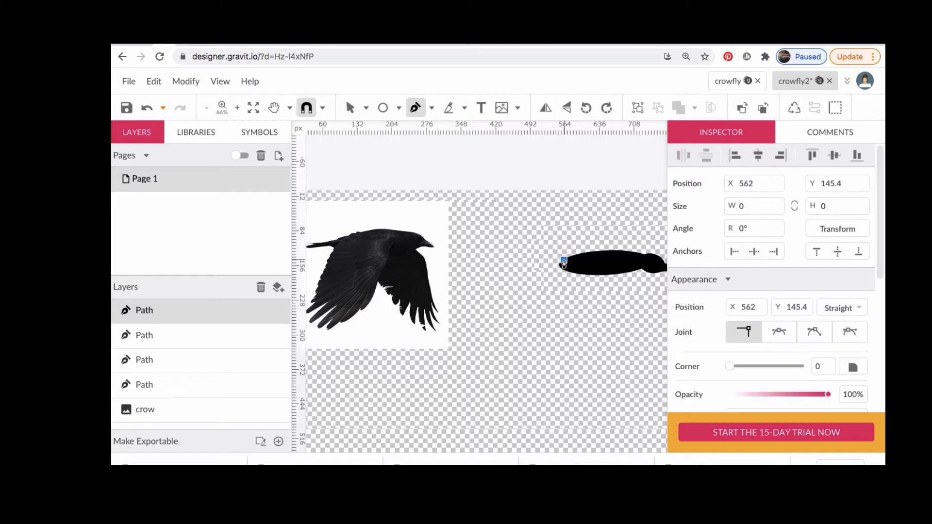
click(525, 272)
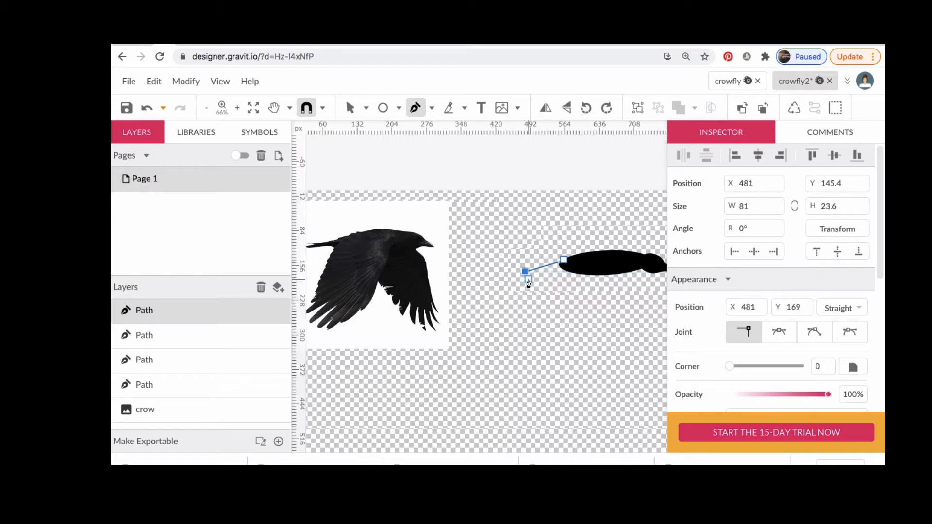
click(531, 277)
click(567, 271)
key(ctrl+z)
click(571, 270)
click(564, 262)
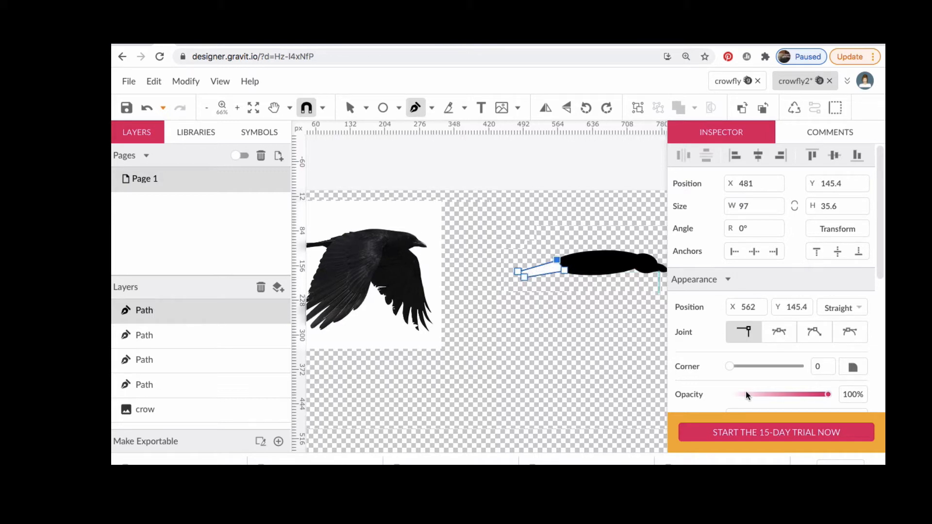
Fill the tail path with black (#000000)
scroll(745, 392, down, 3)
click(684, 382)
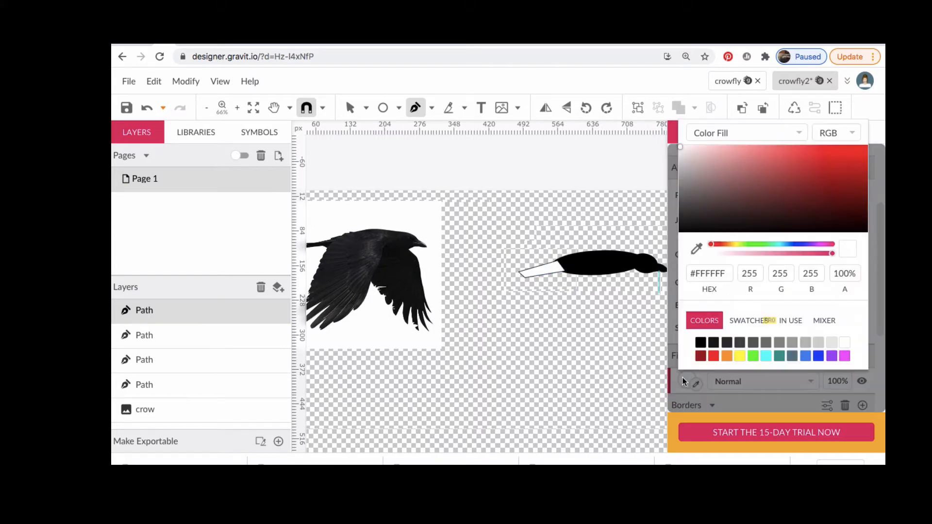
click(700, 344)
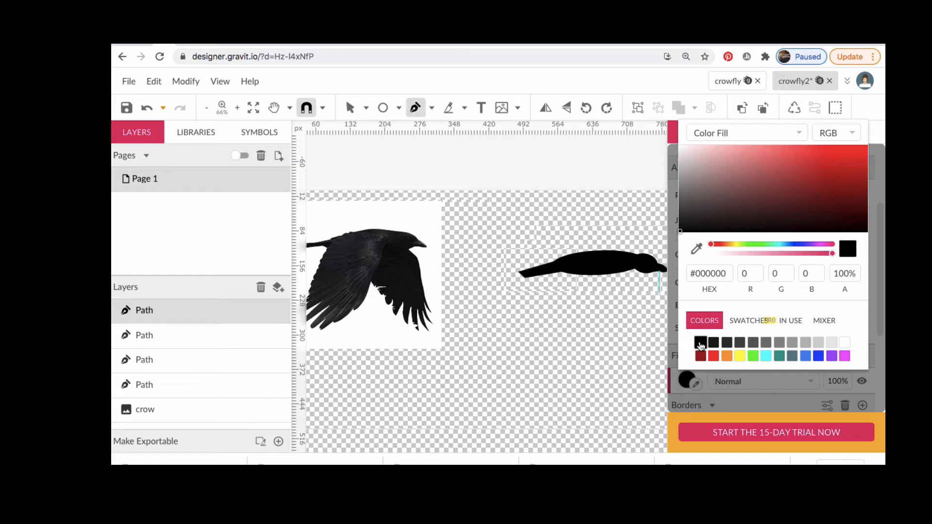
Select the tail, body, head and beak paths together with the Pointer tool and group them
scroll(566, 278, right, 1)
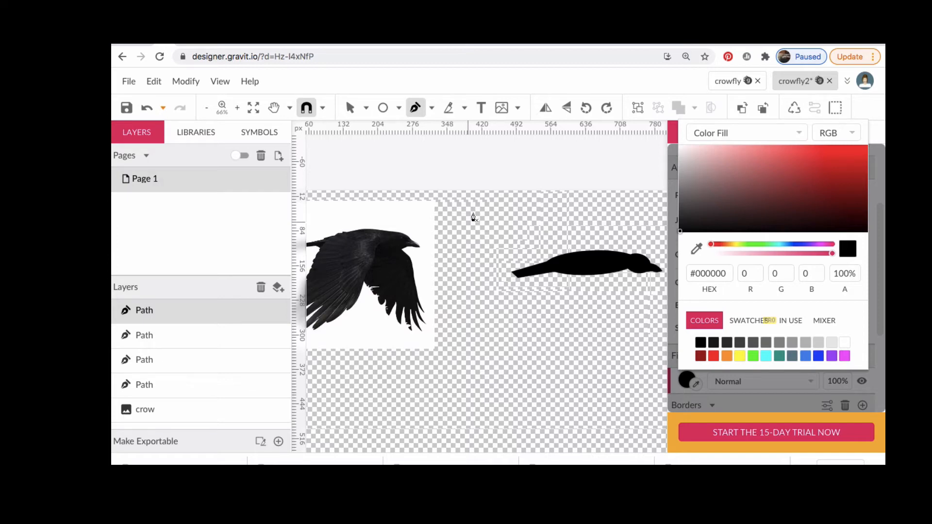
scroll(472, 217, up, 3)
click(348, 108)
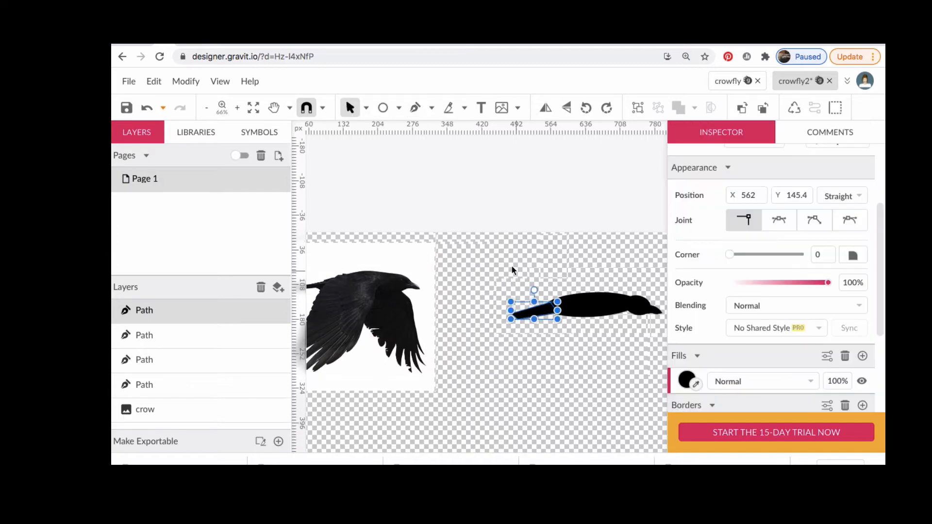
click(490, 257)
drag(491, 257, 590, 328)
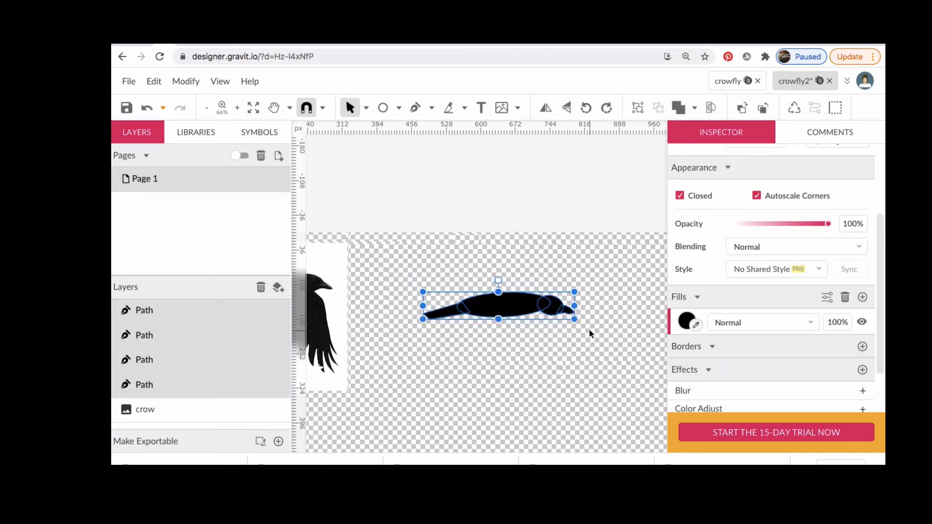
click(637, 106)
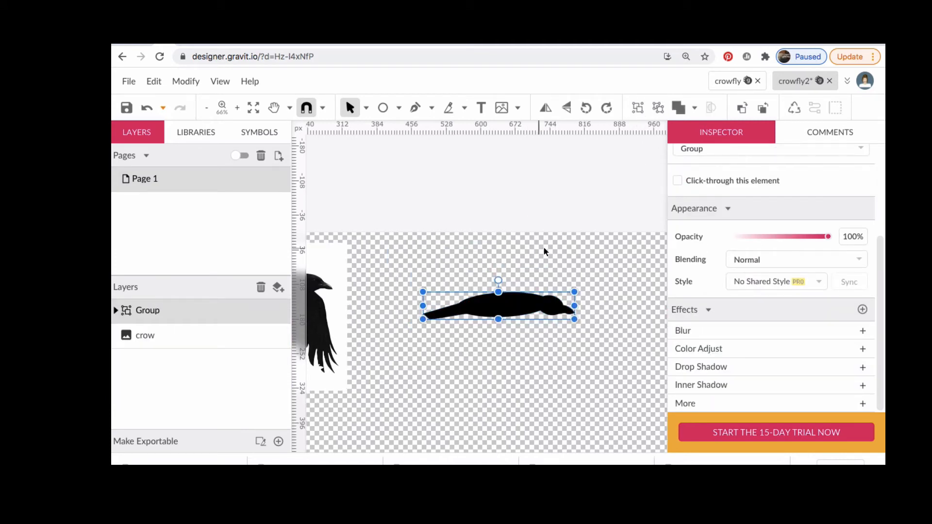
Start the wing's outline across the crow's body with Pen anchors at X 698, Y 142 and X 592, Y 140
click(419, 109)
scroll(443, 269, up, 1)
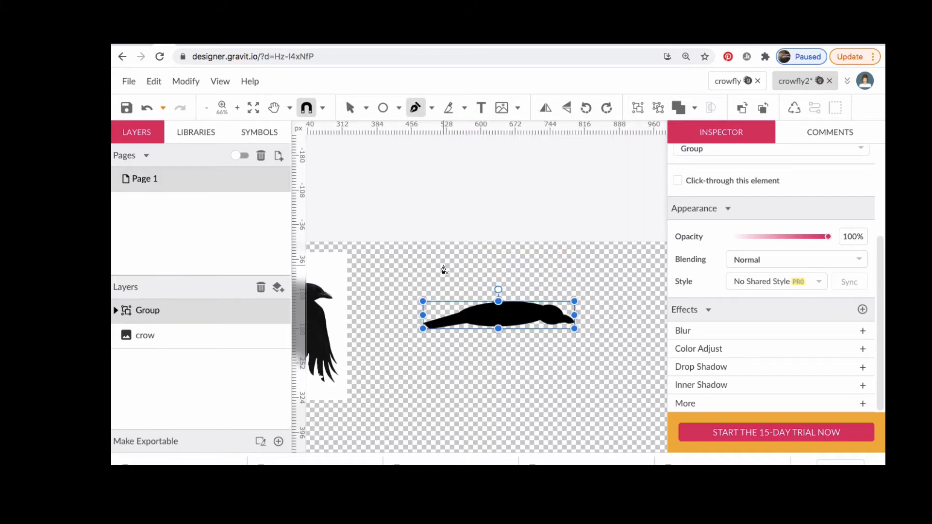
scroll(443, 269, left, 5)
scroll(443, 270, down, 2)
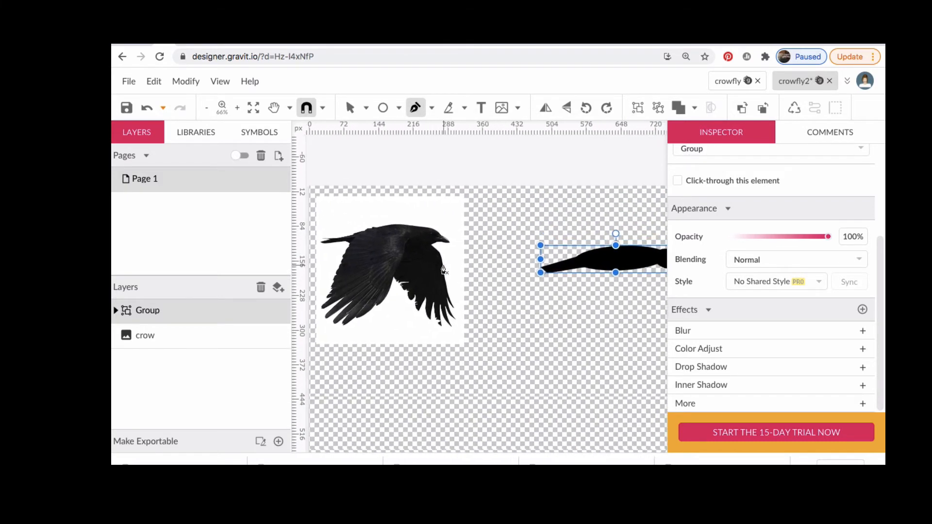
scroll(443, 269, right, 2)
scroll(444, 270, down, 1)
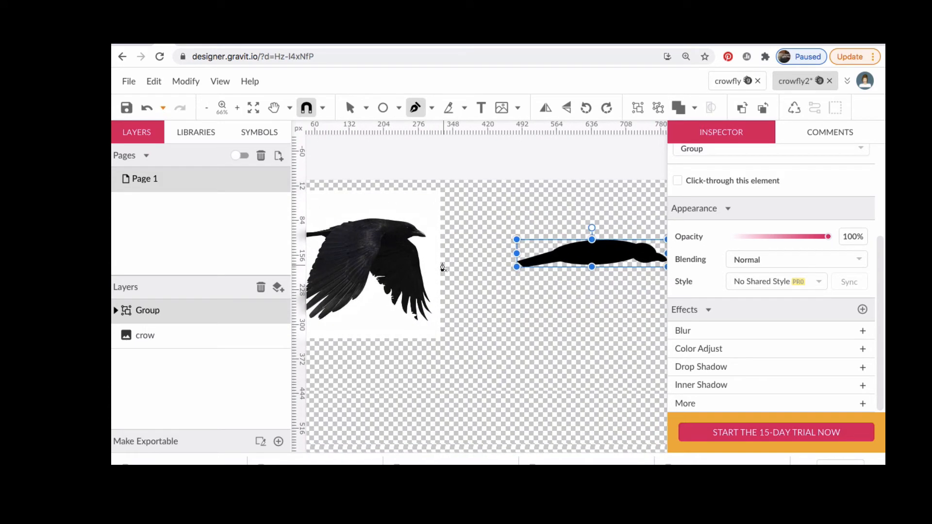
click(620, 252)
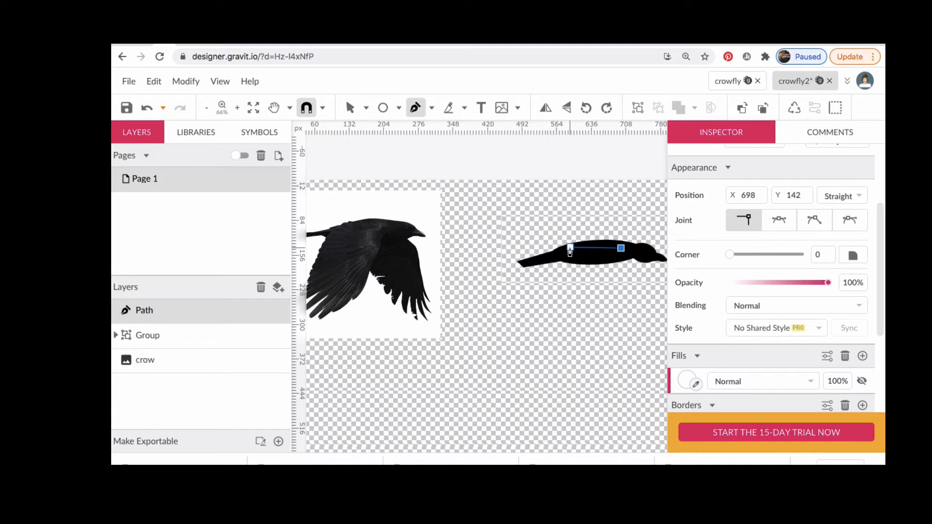
click(571, 248)
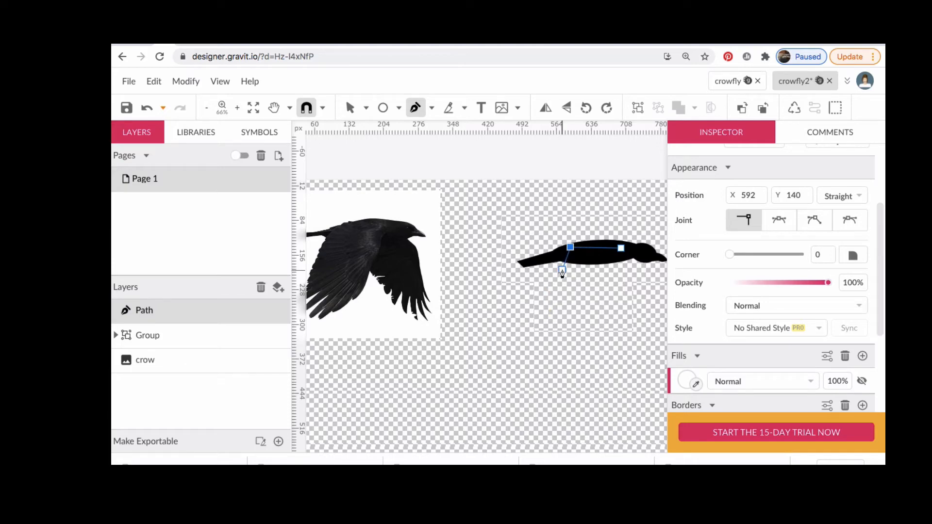
Add five spaced anchors slanting down and rearward along the wing's rear edge, ending at X 534, Y 278
click(561, 270)
click(558, 279)
click(553, 291)
click(549, 303)
click(542, 315)
scroll(499, 343, down, 1)
scroll(499, 342, left, 1)
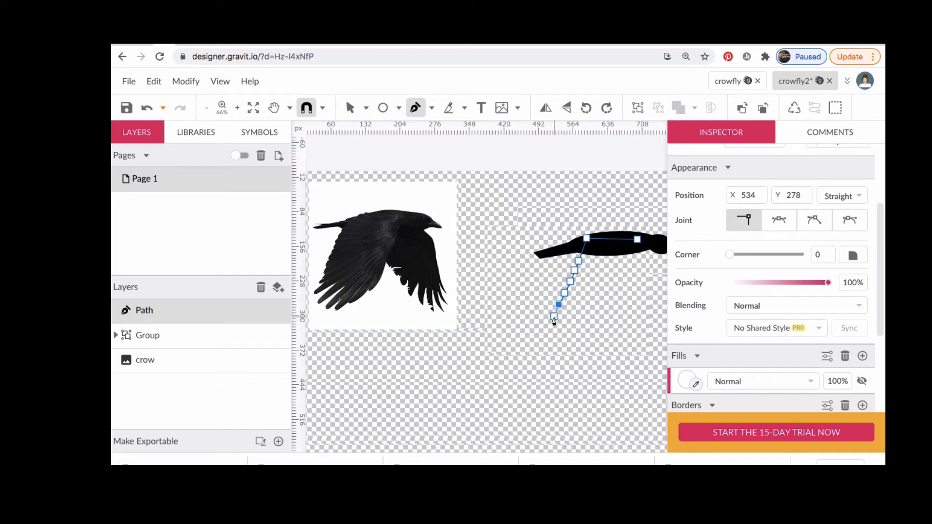
Add six anchors along the wing's lower edge at Y 302, ending at X 642, and close the path through one front-edge anchor
click(554, 317)
click(565, 317)
click(574, 316)
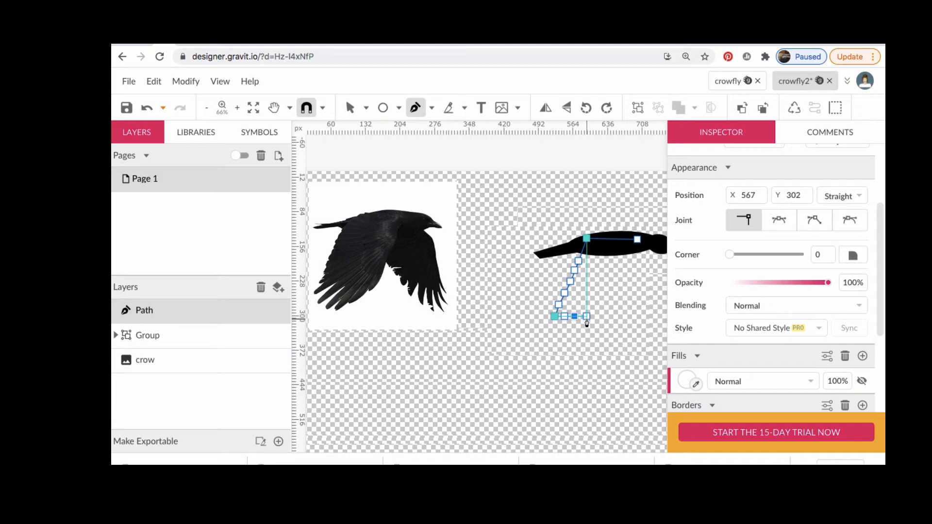
click(596, 319)
click(599, 317)
click(611, 317)
scroll(613, 315, right, 2)
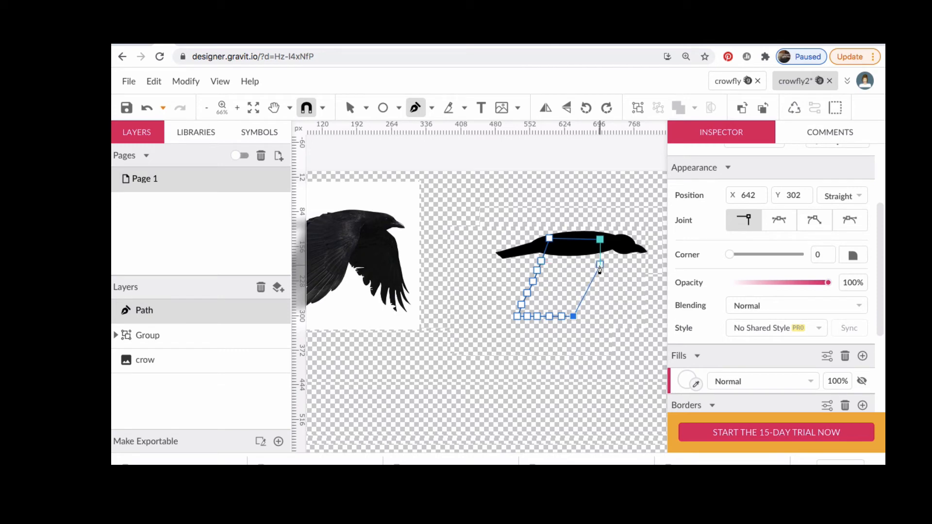
click(600, 265)
click(601, 241)
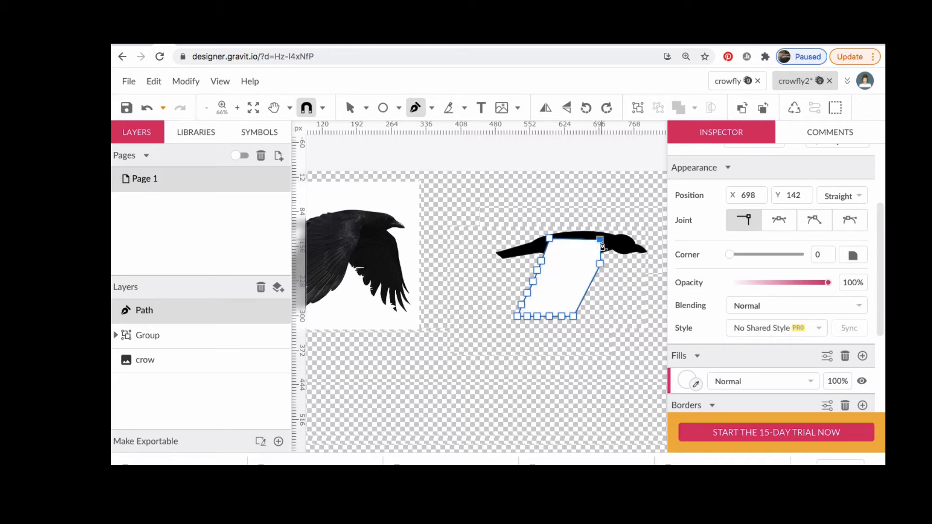
Fill the wing path with black (#000000)
scroll(622, 301, right, 3)
click(684, 381)
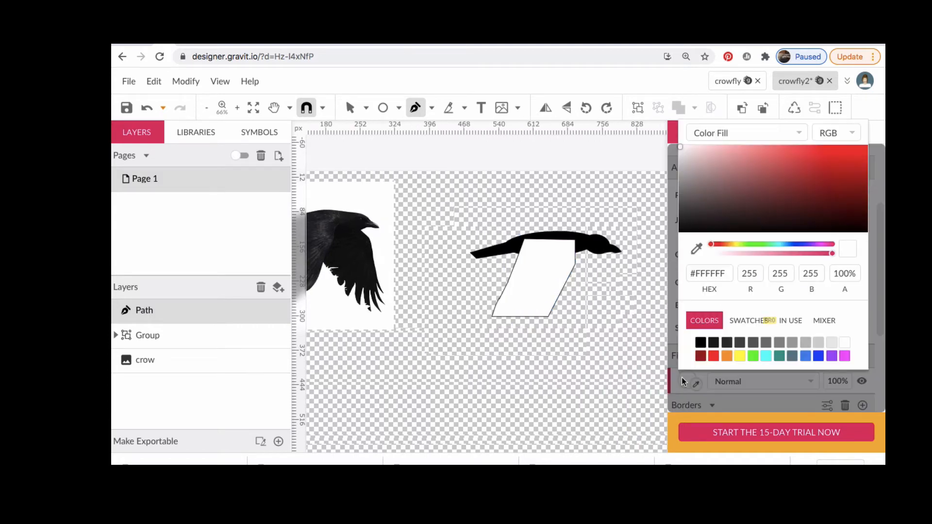
click(701, 343)
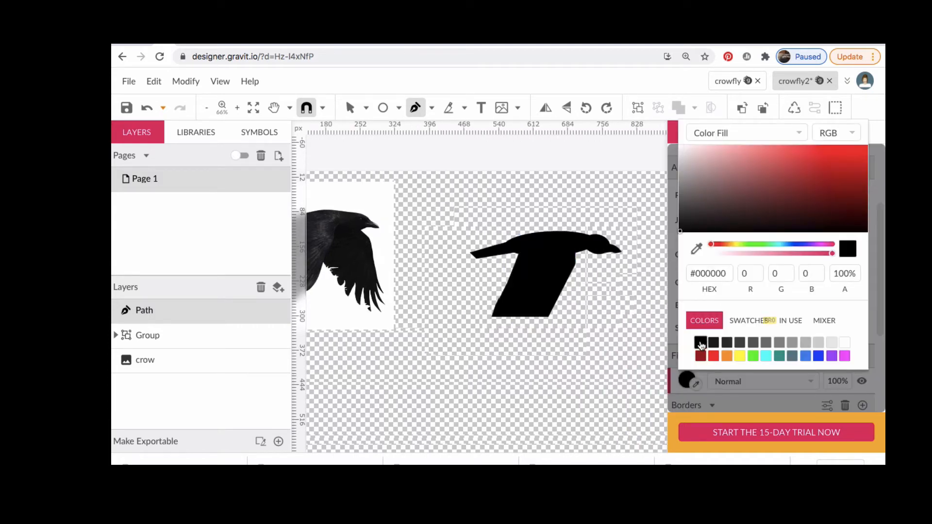
Use Subselect to pull the rearmost segment of the wing's lower edge down and rearward into a pointed feather
scroll(604, 308, up, 5)
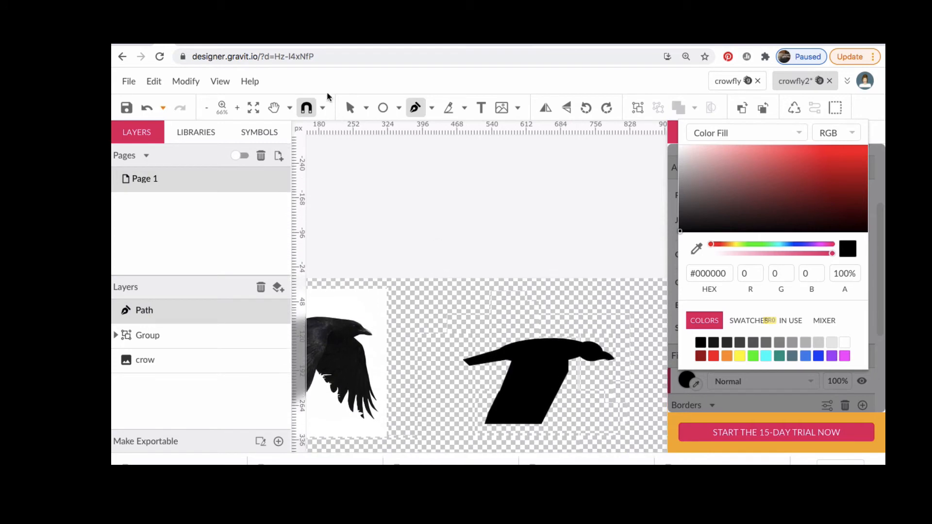
click(366, 108)
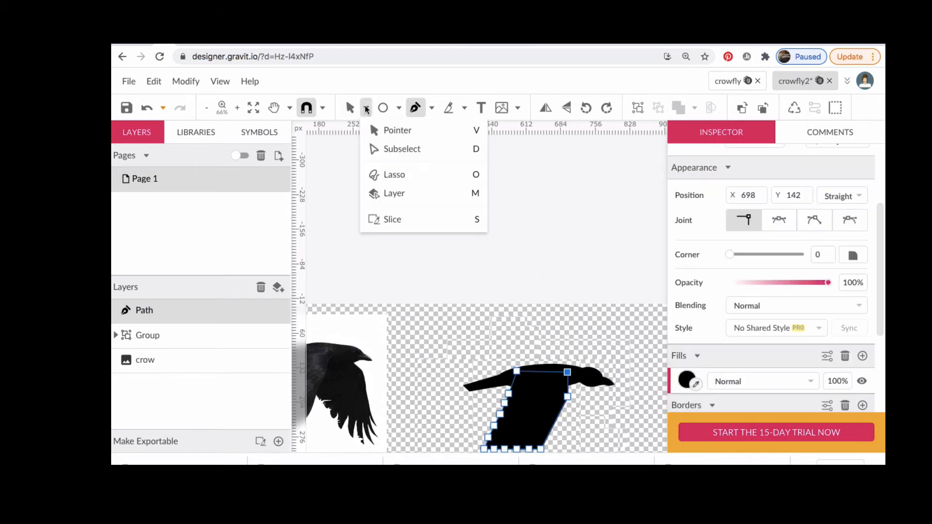
click(385, 149)
scroll(501, 323, down, 4)
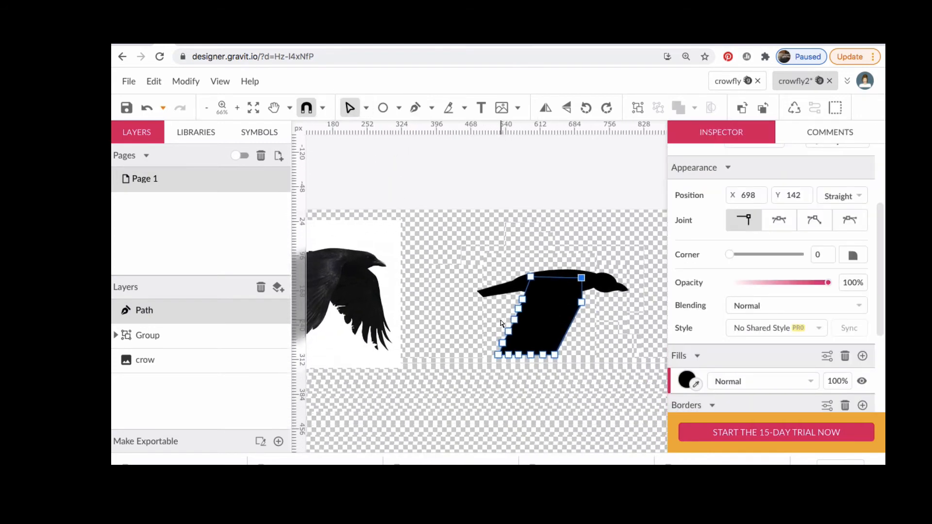
scroll(501, 323, down, 2)
scroll(500, 322, left, 3)
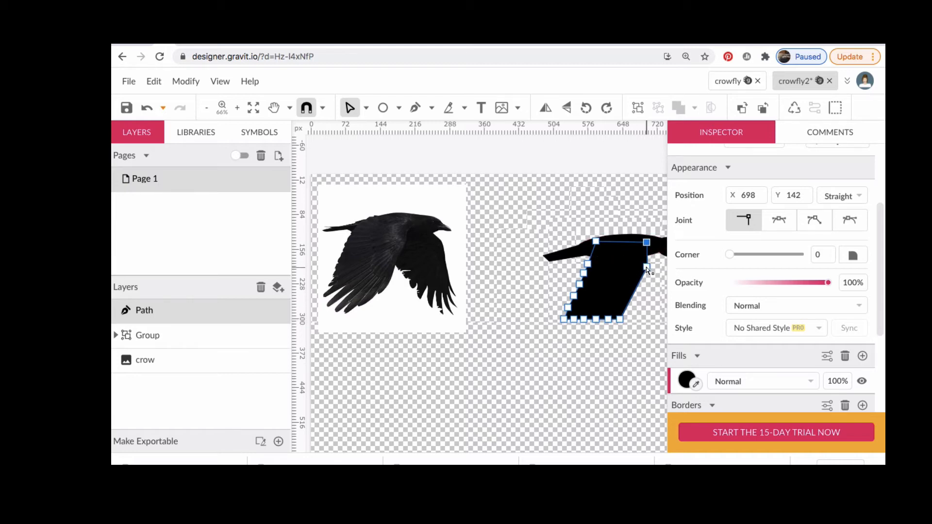
scroll(528, 331, right, 4)
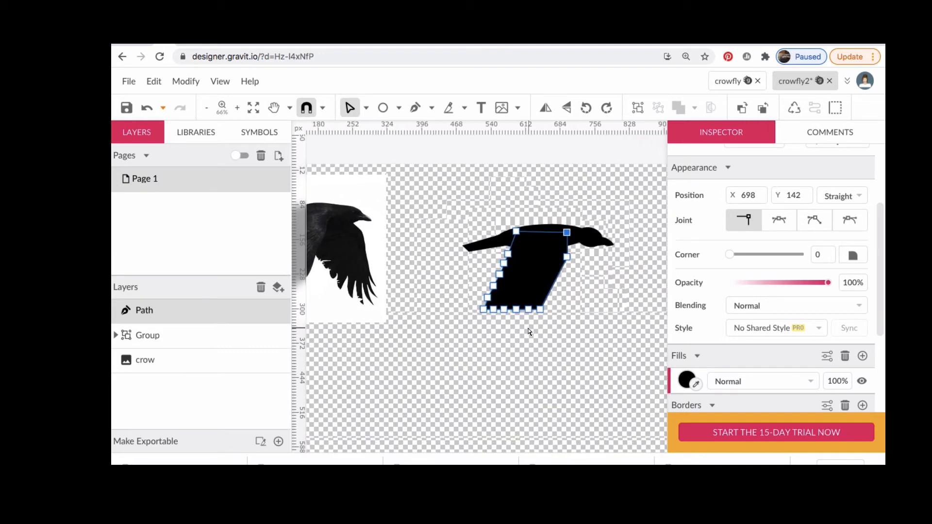
scroll(527, 331, up, 5)
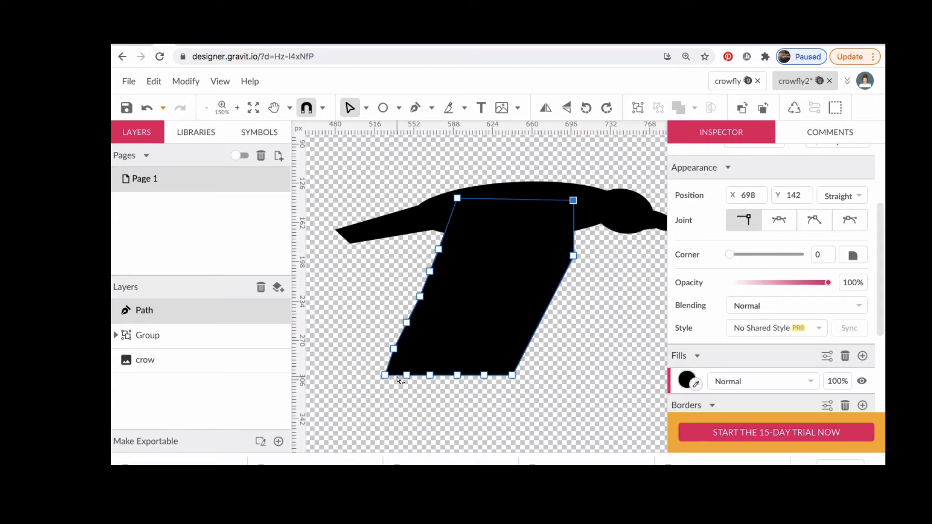
drag(397, 377, 360, 425)
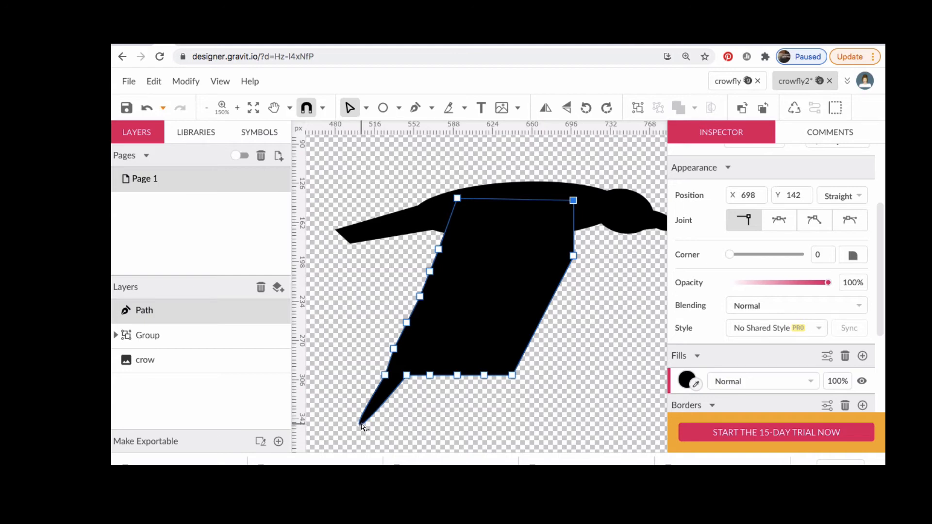
drag(360, 426, 347, 420)
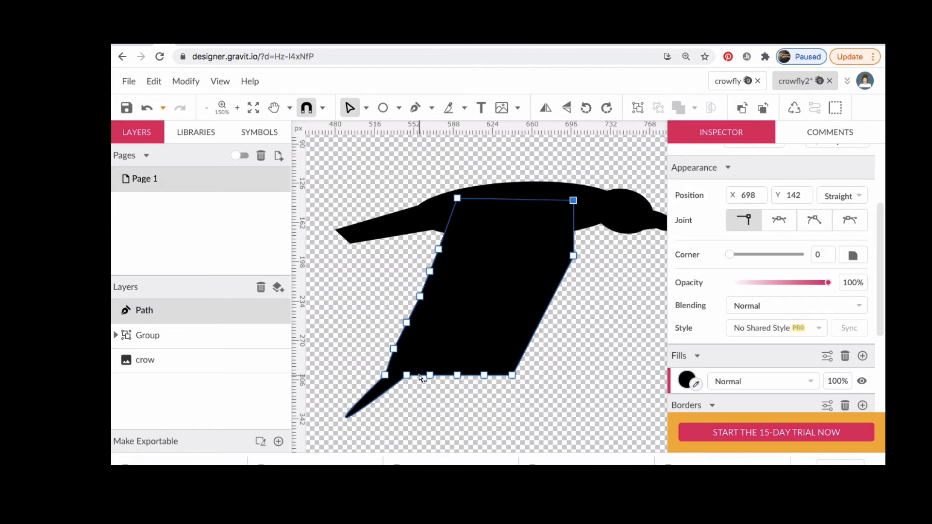
Pull the remaining four segments of the wing's lower edge down and rearward into progressively shorter feathers
drag(421, 378, 380, 424)
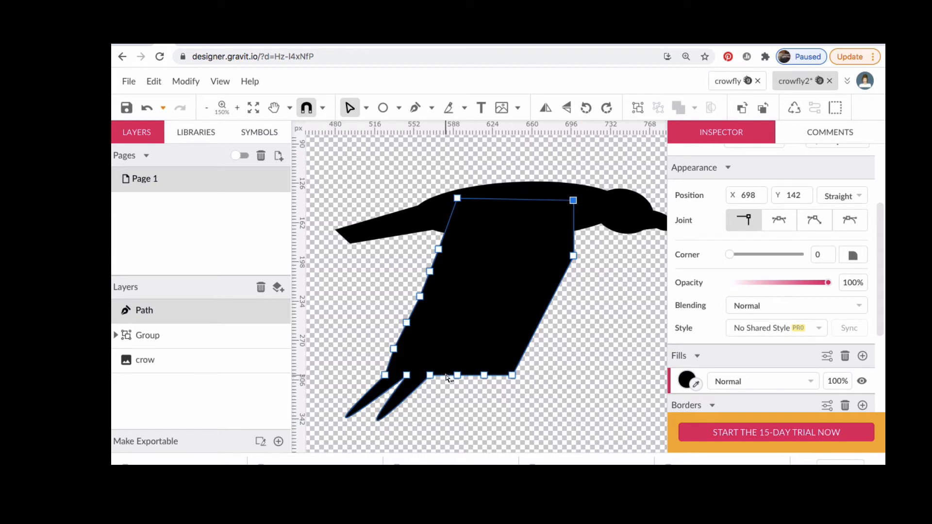
drag(446, 378, 415, 413)
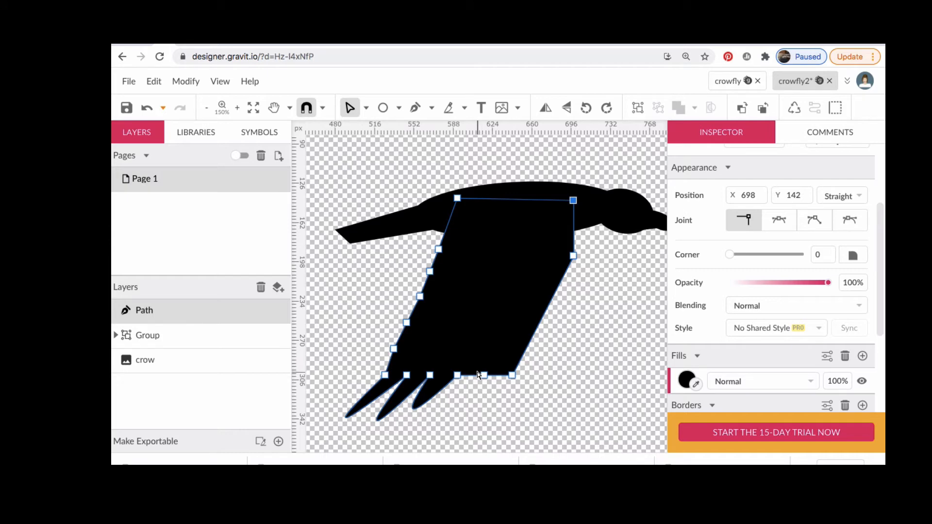
drag(472, 376, 455, 399)
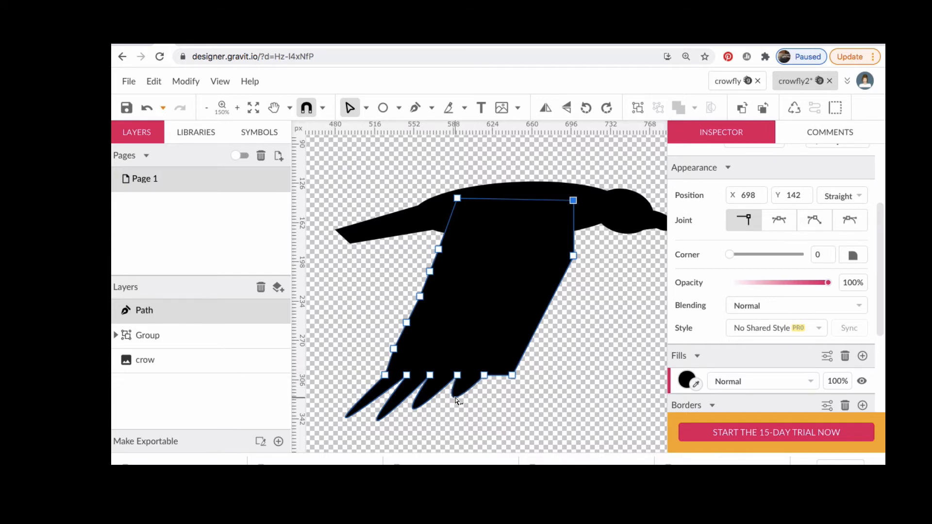
scroll(457, 401, left, 10)
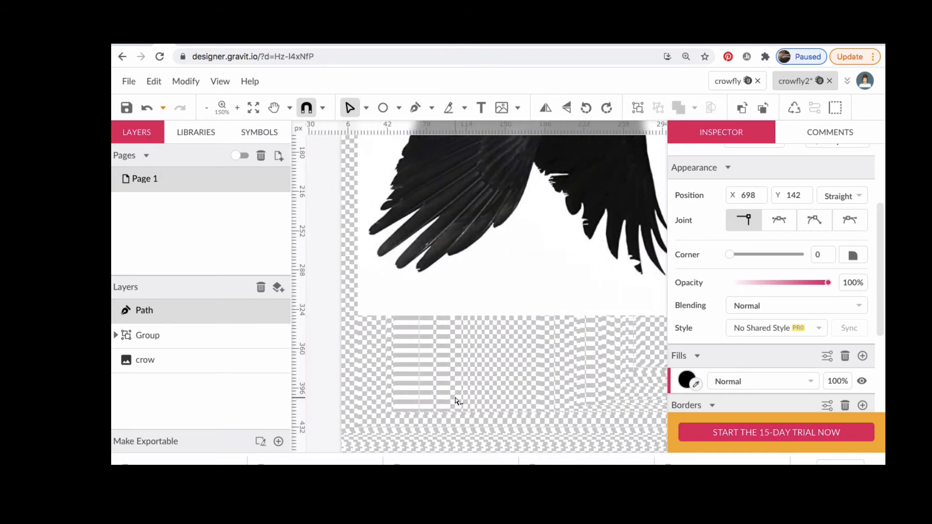
scroll(456, 401, right, 5)
scroll(456, 401, up, 2)
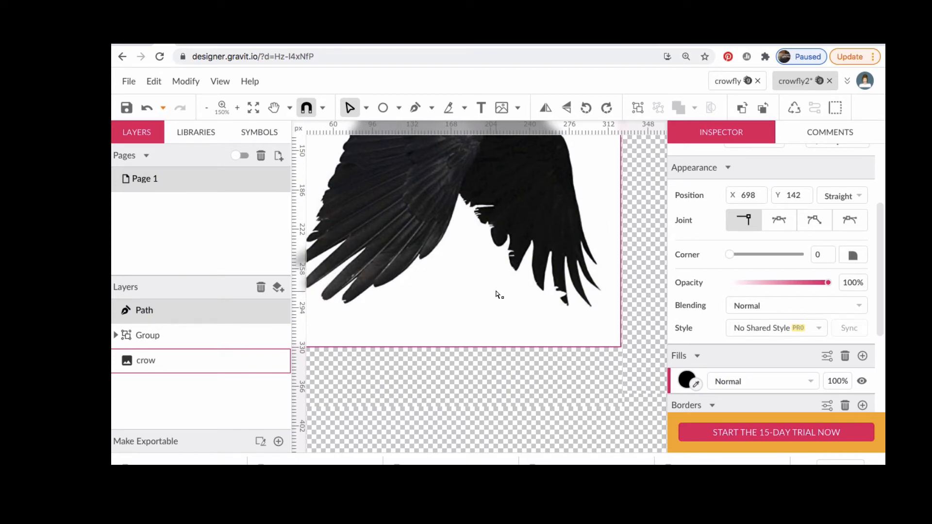
scroll(499, 294, right, 5)
scroll(371, 290, right, 8)
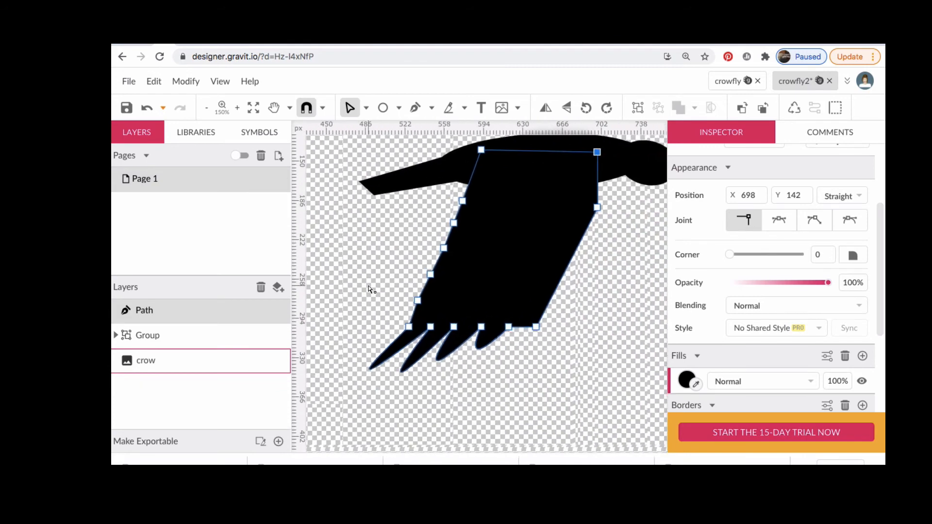
scroll(371, 290, right, 1)
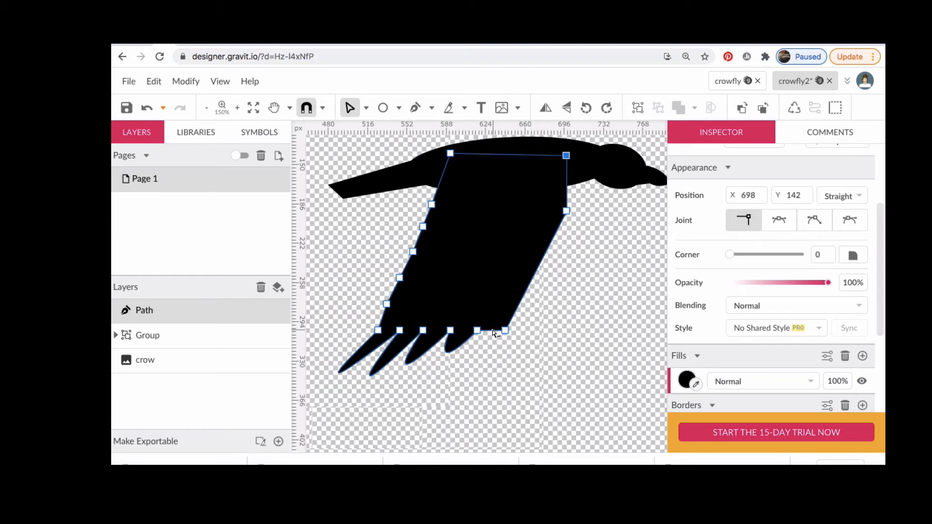
drag(493, 333, 482, 346)
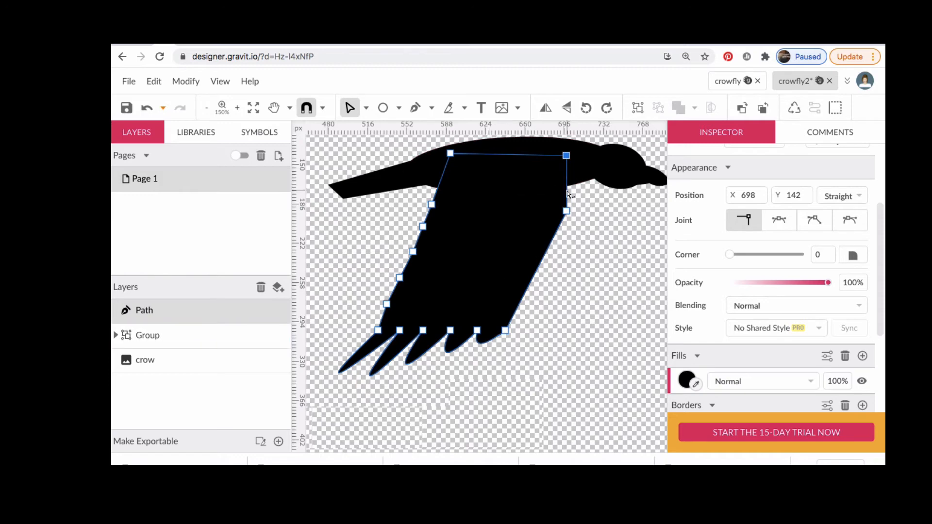
Bow the wing's upper front segment slightly forward and scallop the segments along its rear edge into short rounded feathers
drag(566, 191, 575, 200)
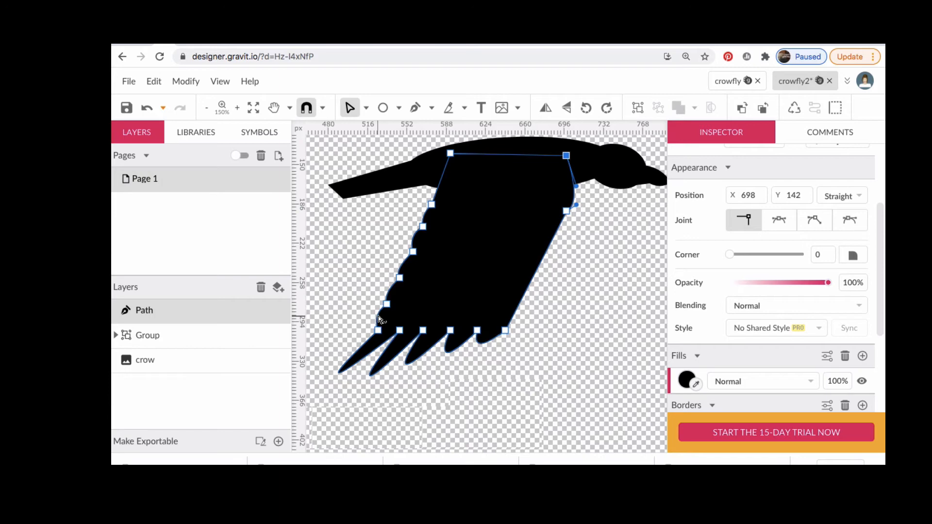
scroll(343, 294, left, 6)
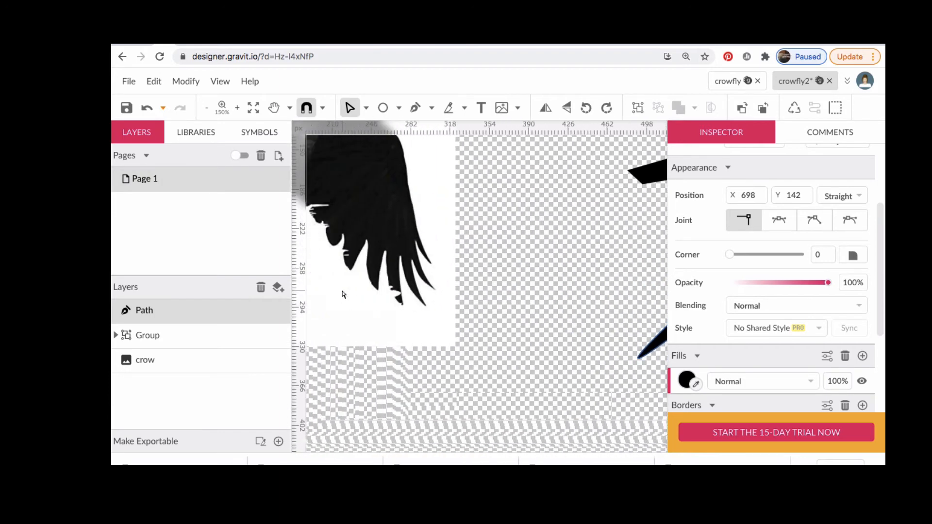
scroll(343, 294, right, 3)
scroll(343, 294, up, 2)
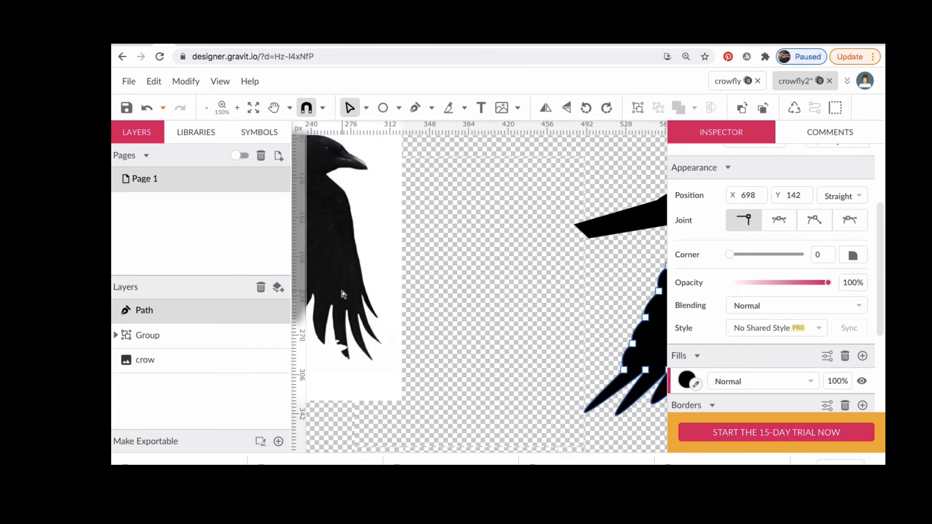
scroll(343, 294, down, 4)
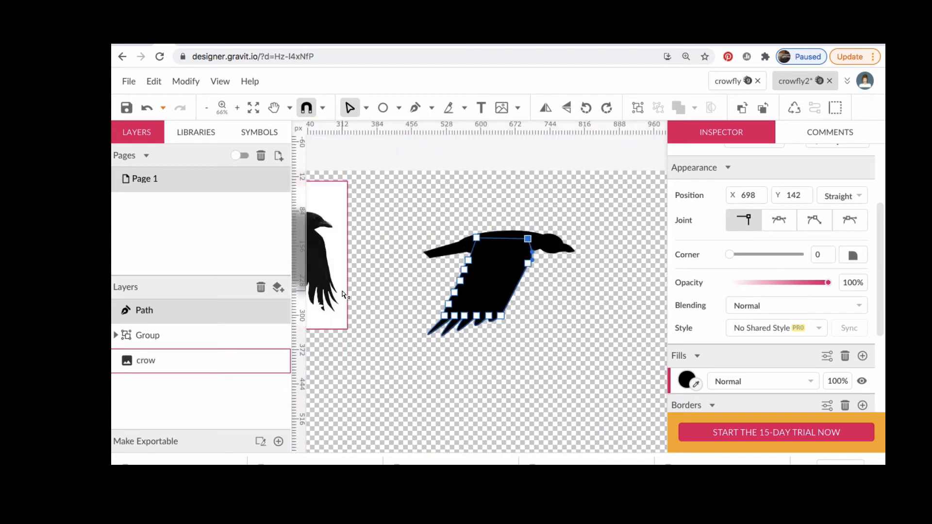
scroll(343, 293, left, 2)
scroll(343, 294, down, 1)
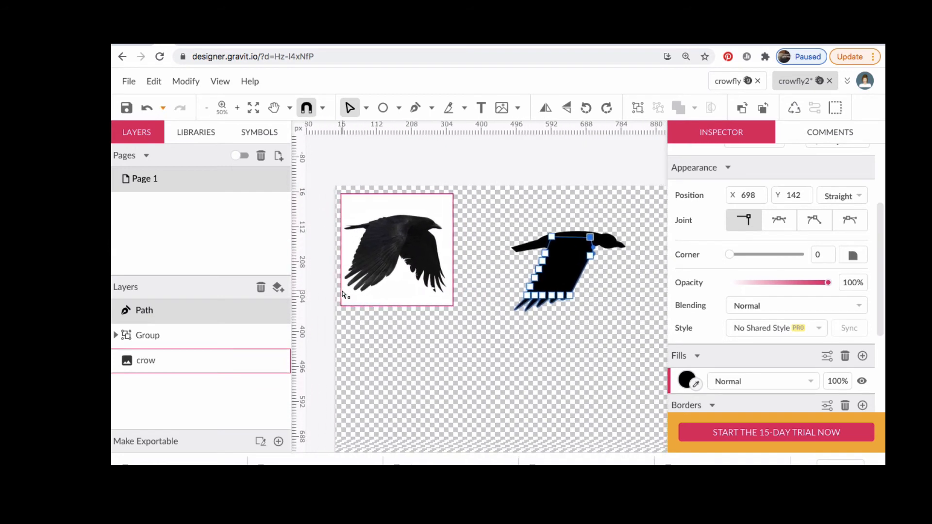
Shorten the rearmost feather on the wing's lower edge and deselect the path
click(497, 344)
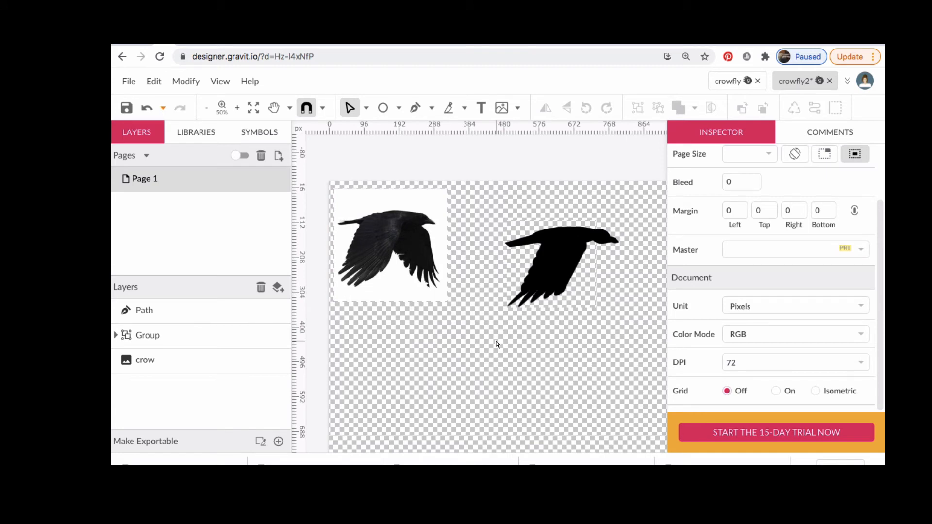
click(511, 308)
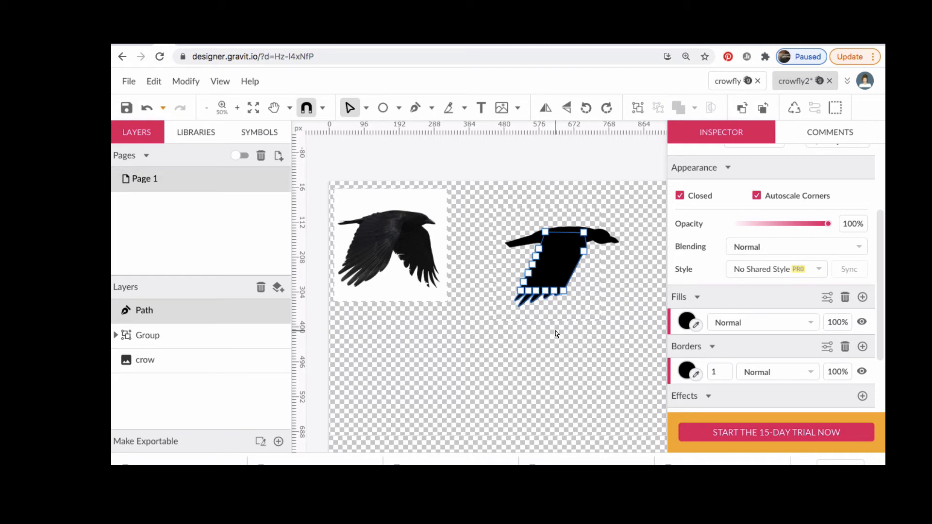
click(595, 324)
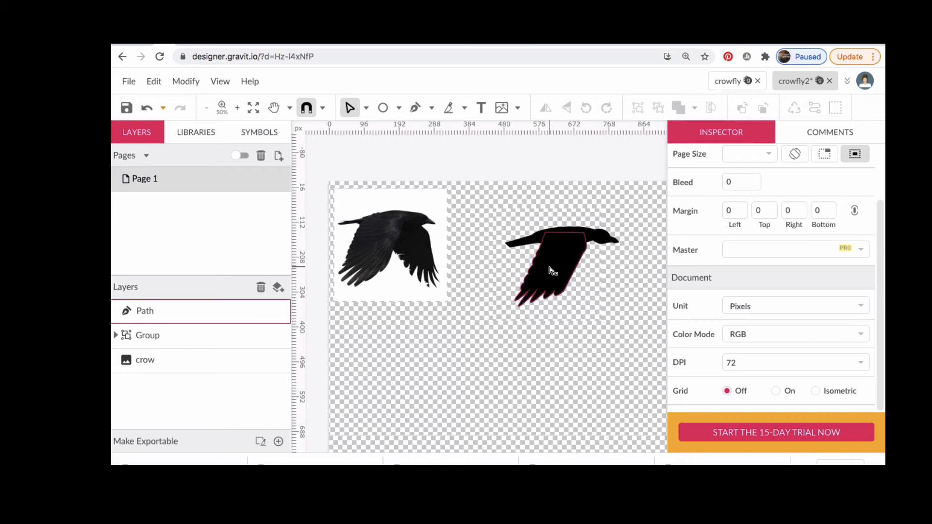
Select the finished wing with the Pointer tool and rename its path layer as wing1
click(366, 108)
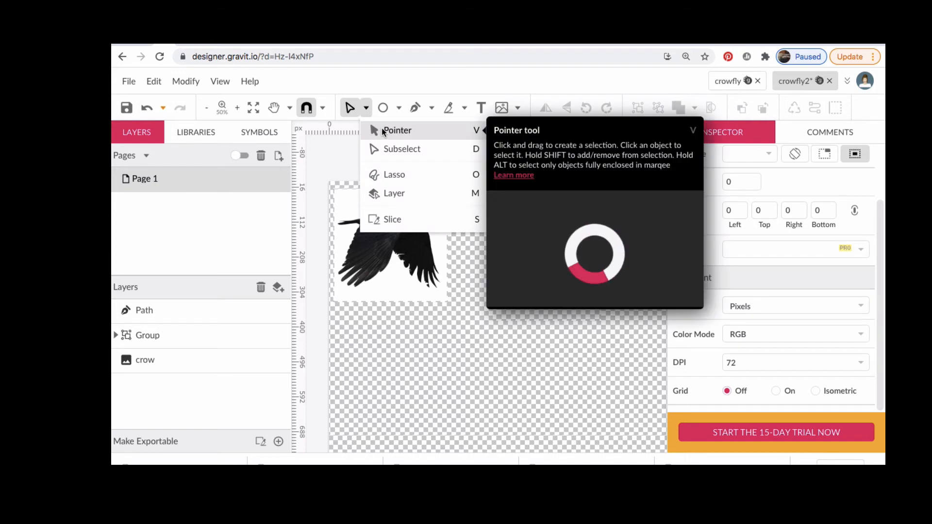
click(383, 131)
click(552, 272)
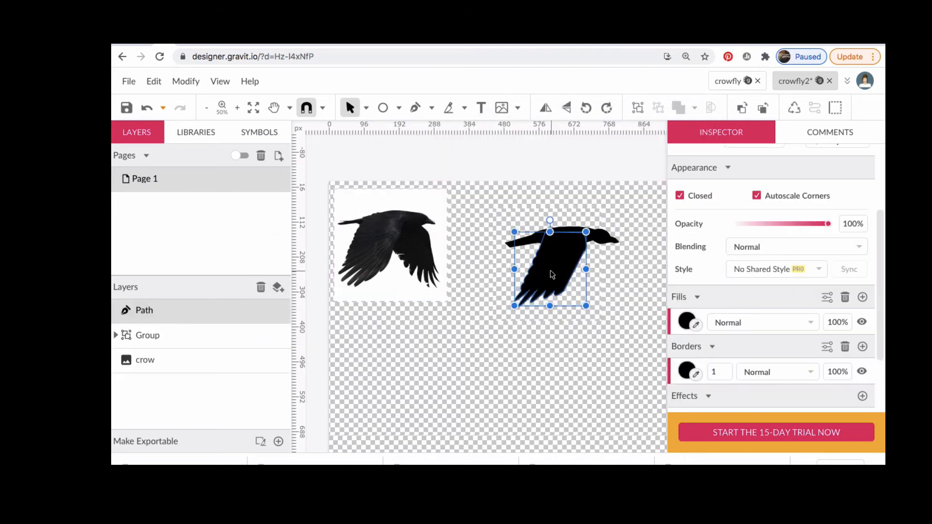
click(144, 312)
click(144, 312)
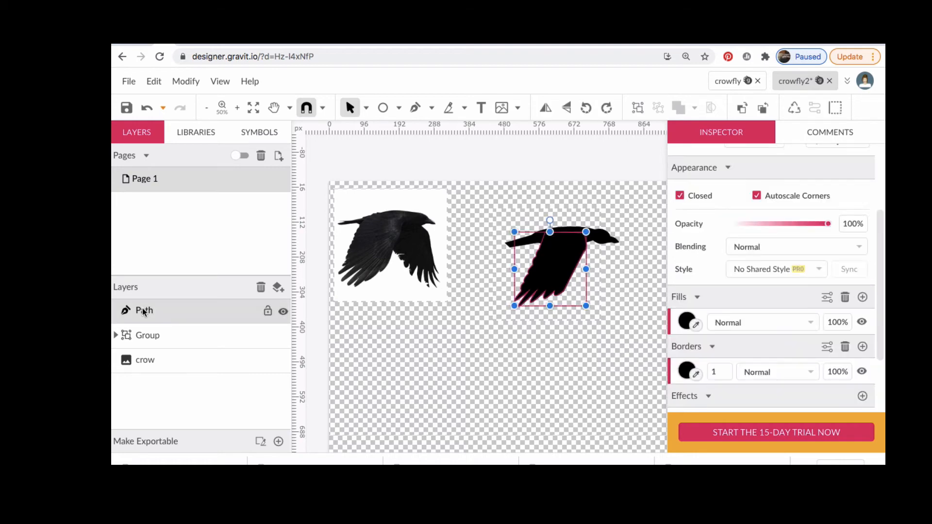
double_click(143, 312)
text(wing1)
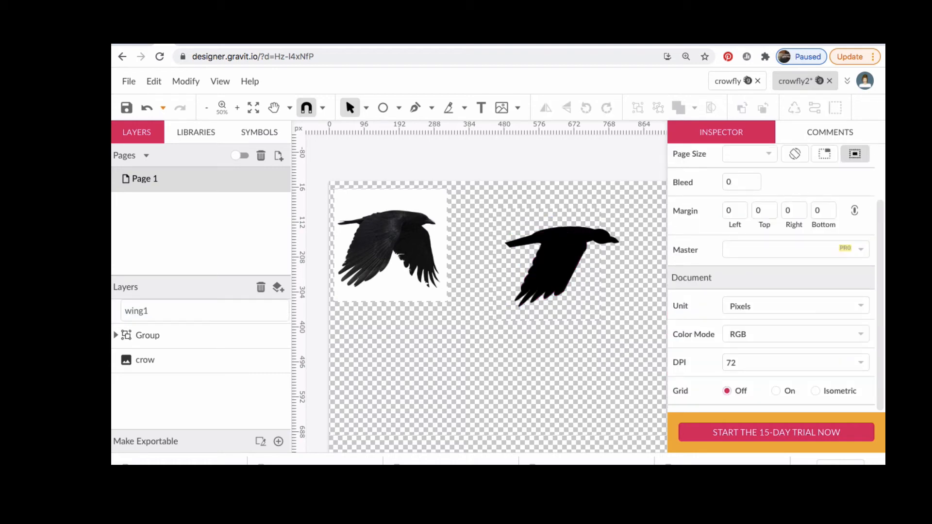
key(Return)
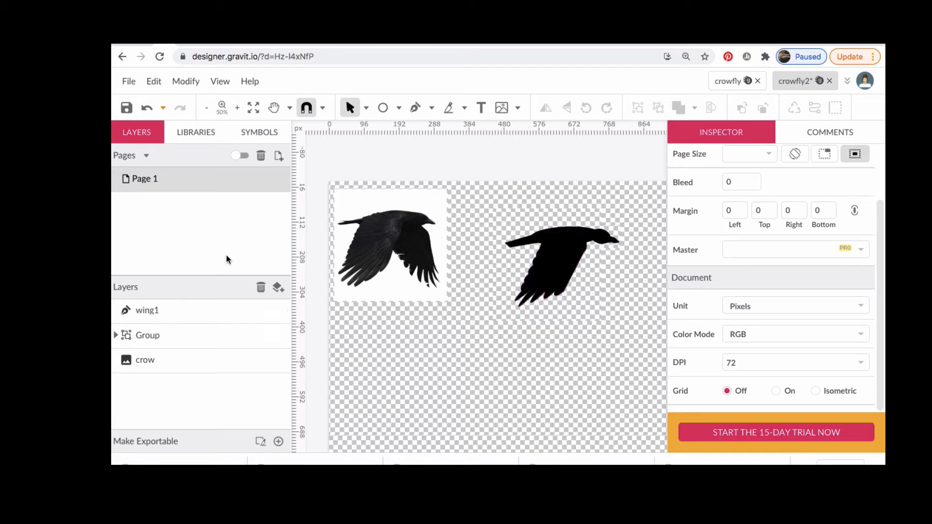
Start a second wing path with the Pen tool at X 713, Y 151, adding front-edge anchors at 759, 207; 775, 287; and 775, 315
click(413, 110)
scroll(556, 218, up, 1)
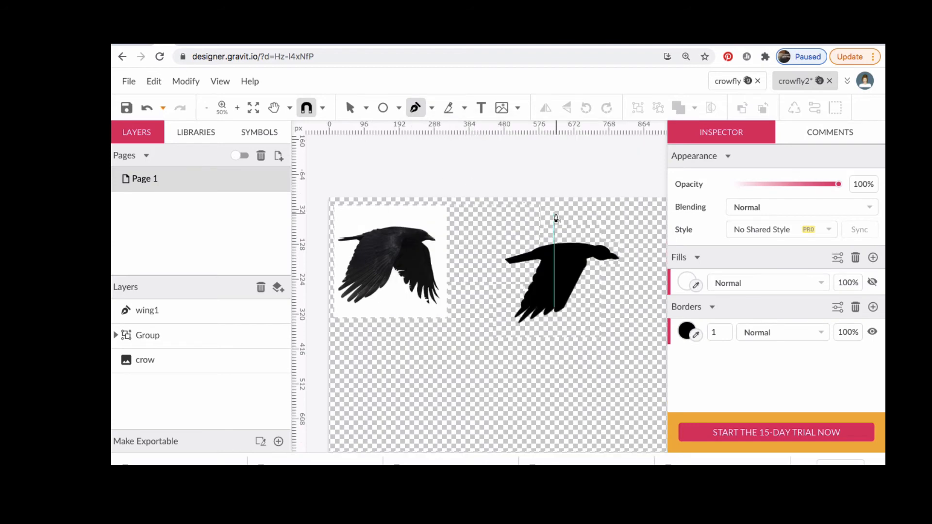
click(589, 253)
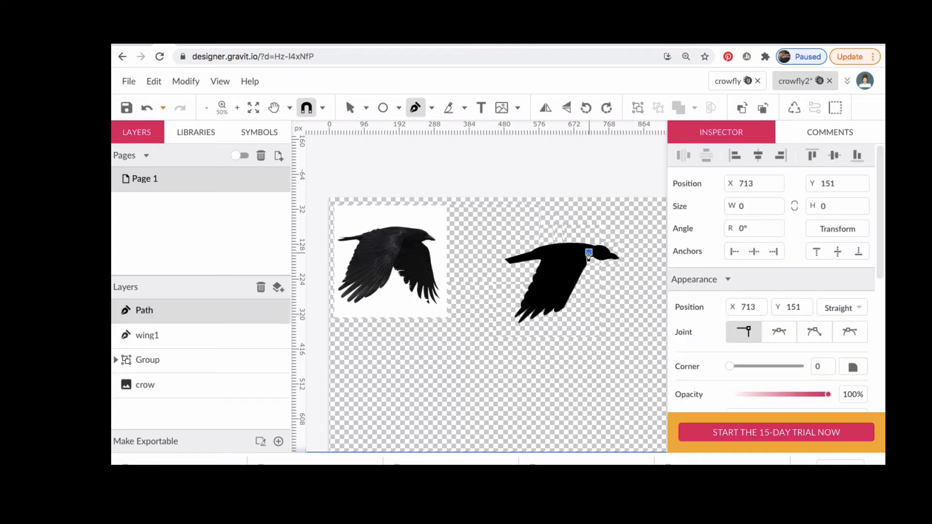
click(606, 273)
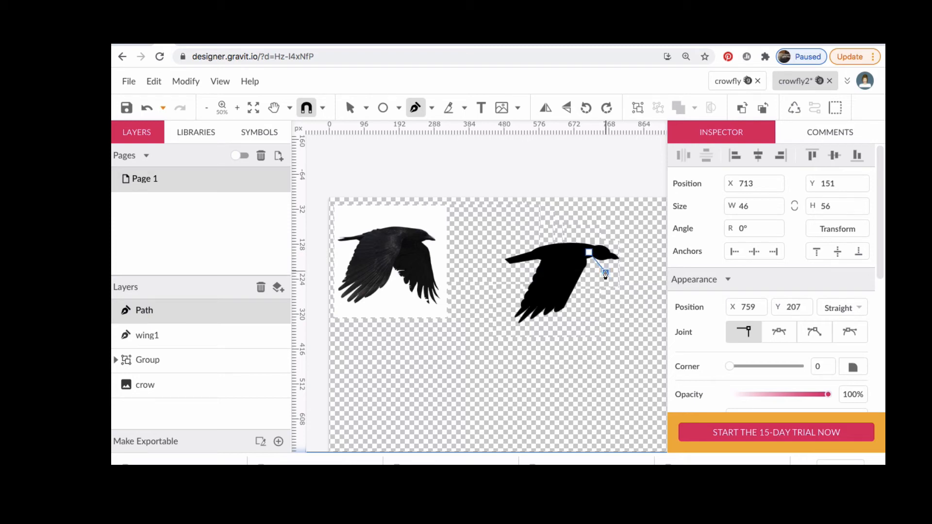
click(611, 302)
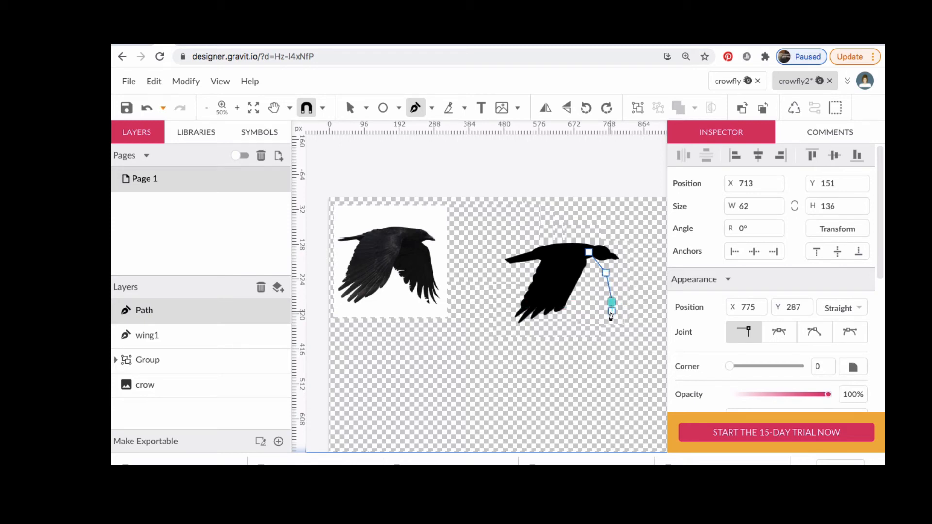
click(611, 312)
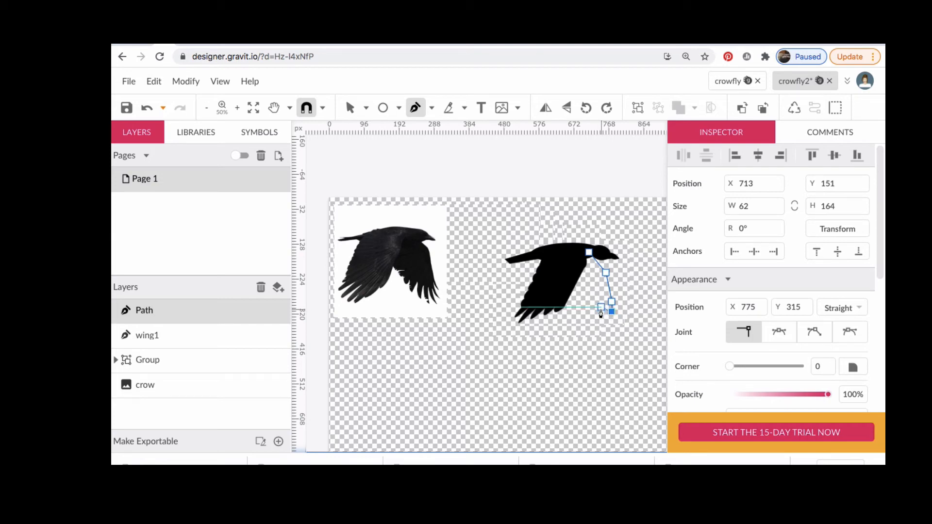
Add four spaced anchors rearward along the second wing's lower edge from X 747, Y 302, plus one rear anchor, and close the path
click(601, 308)
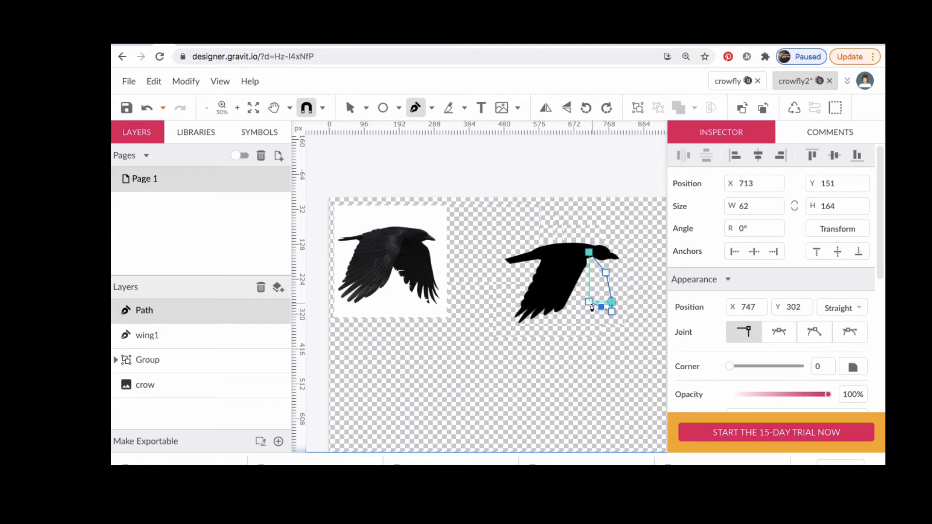
click(592, 303)
click(584, 300)
click(576, 296)
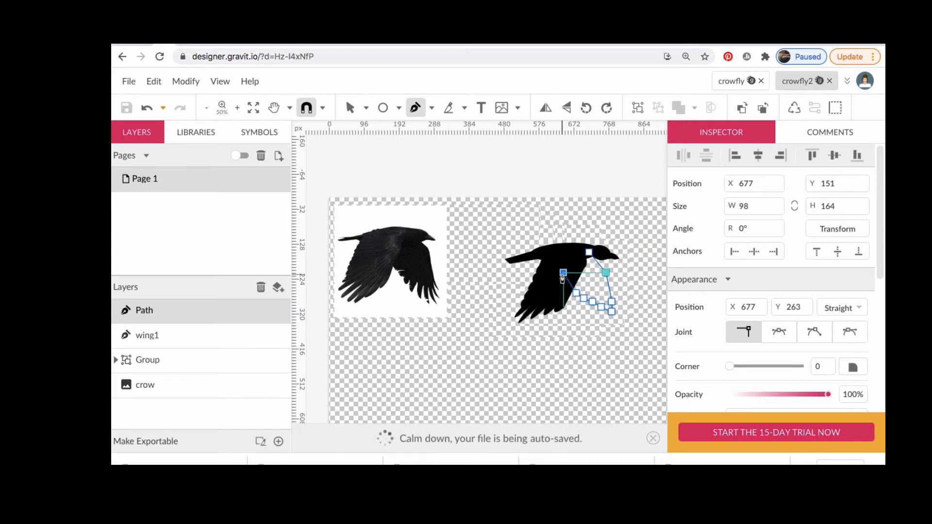
click(563, 273)
click(589, 253)
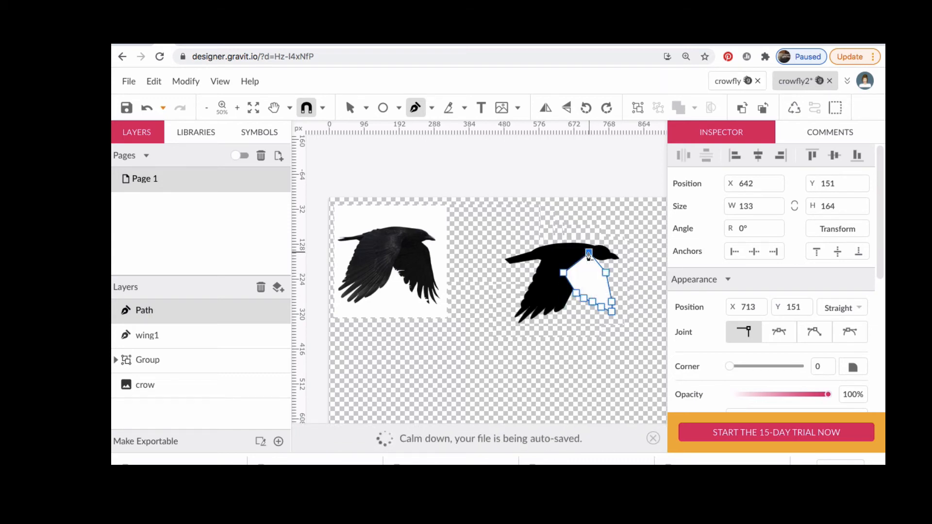
Fill the second wing path with black (#000000)
scroll(730, 344, down, 1)
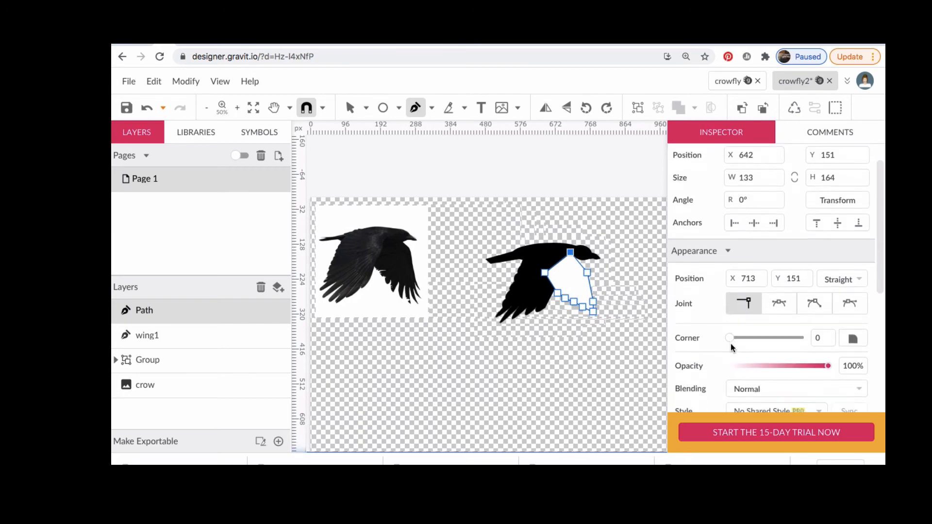
scroll(731, 344, down, 2)
scroll(730, 343, down, 3)
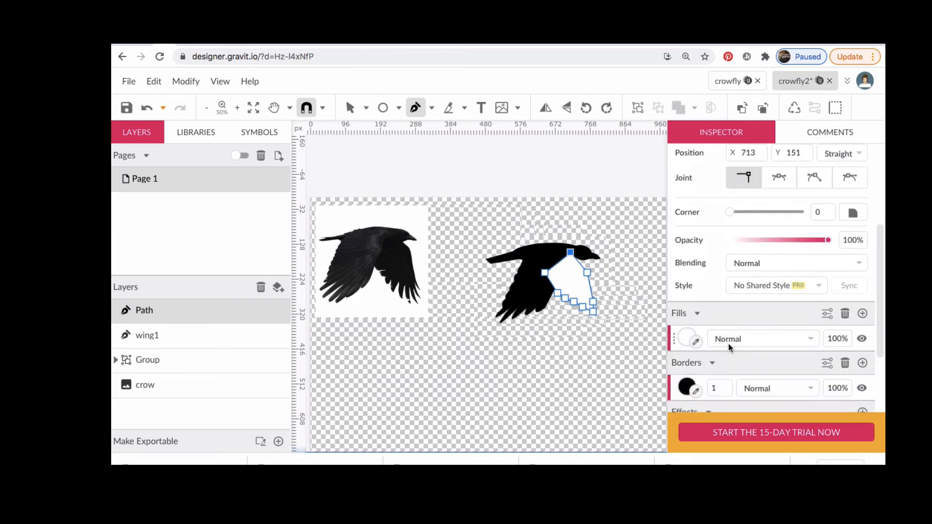
click(686, 337)
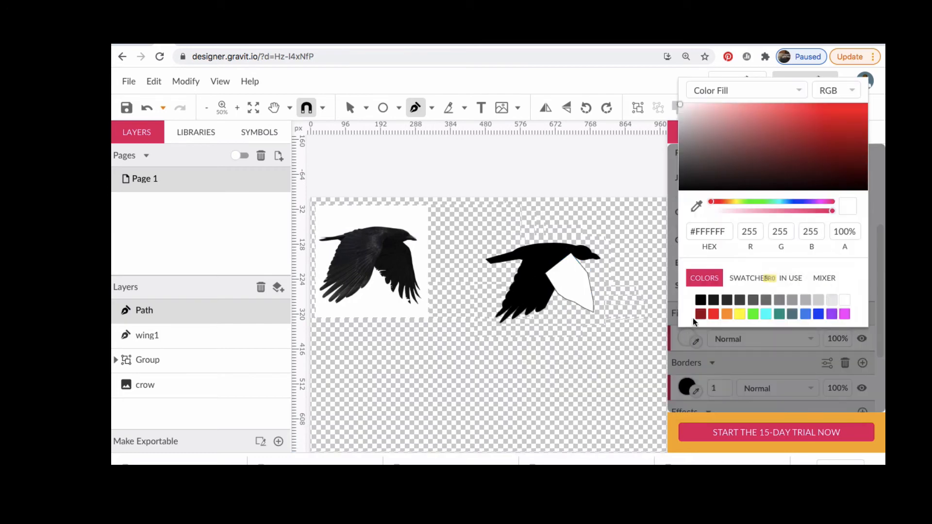
click(702, 301)
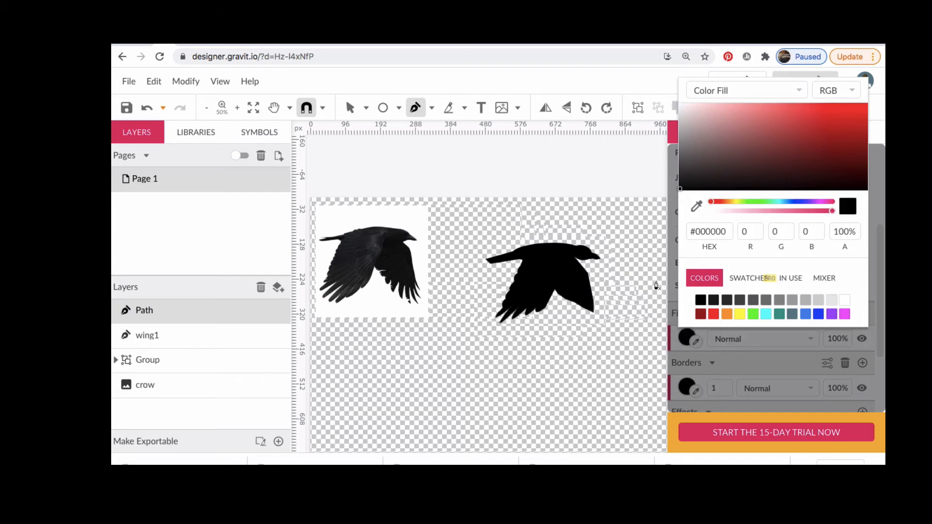
Add an anchor on the second wing's lower edge near its tip and move the adjacent rearward anchor to X 742, Y 299
scroll(583, 272, right, 3)
scroll(582, 272, up, 2)
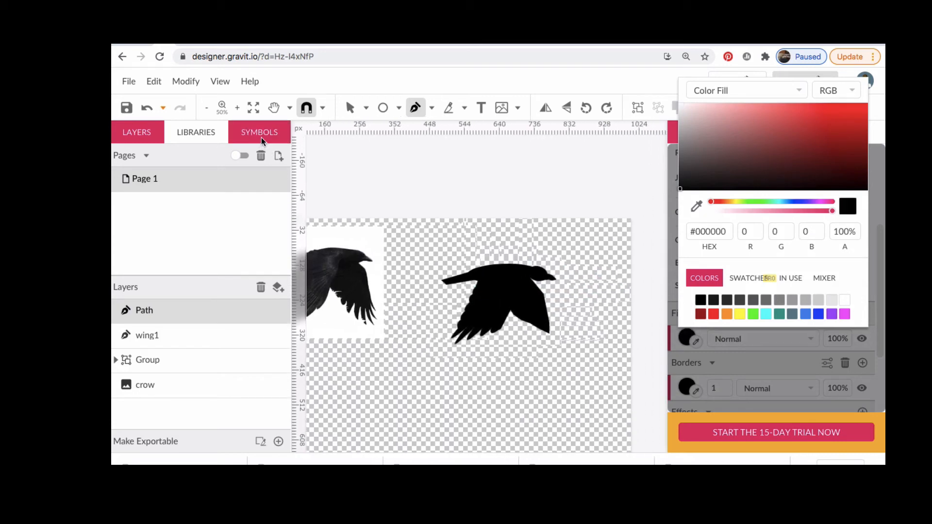
click(366, 108)
click(381, 150)
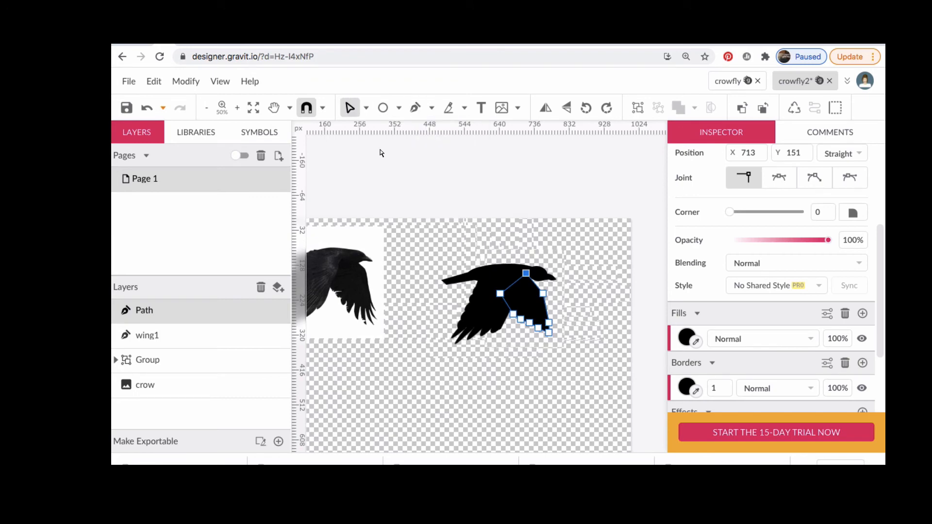
key(super+plus)
key(super+plus)
key(super+plus)
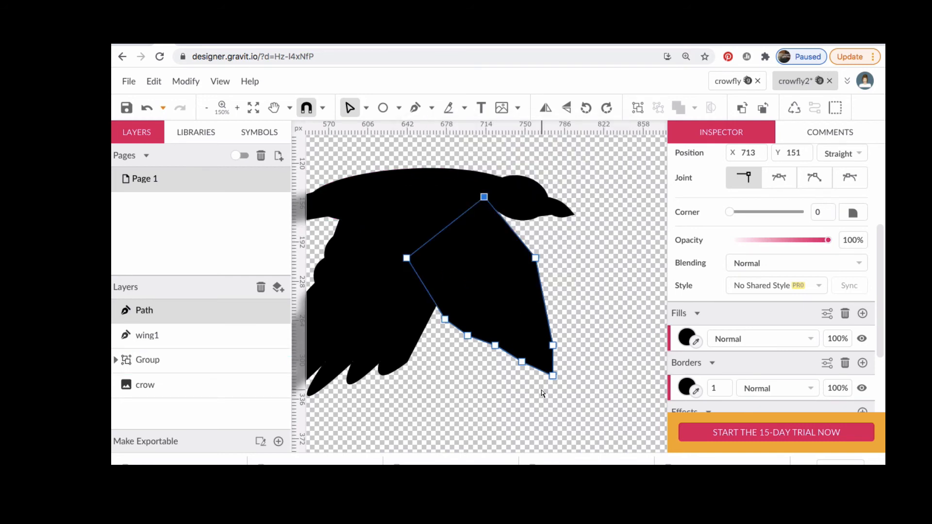
click(538, 371)
drag(522, 362, 518, 359)
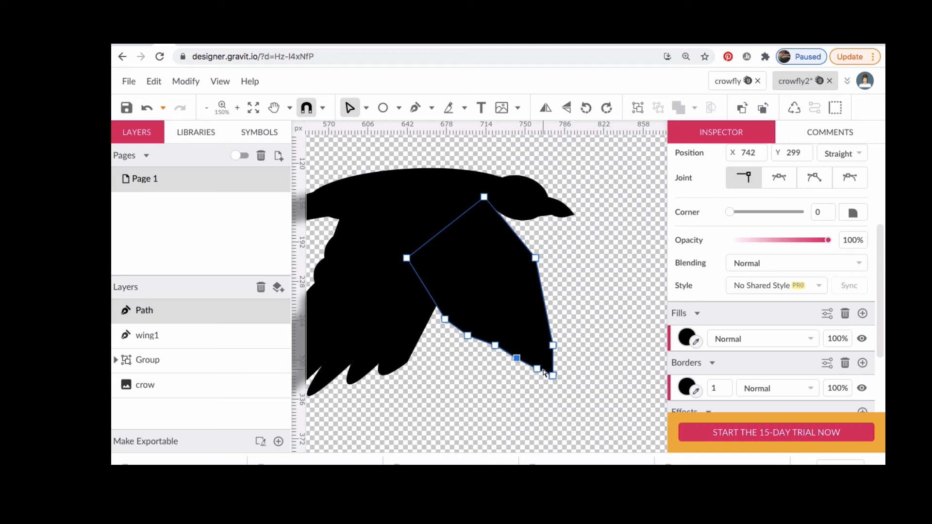
Bend the five segments along the second wing's tip and lower edge downward into curved, pointed feathers
drag(552, 376, 561, 422)
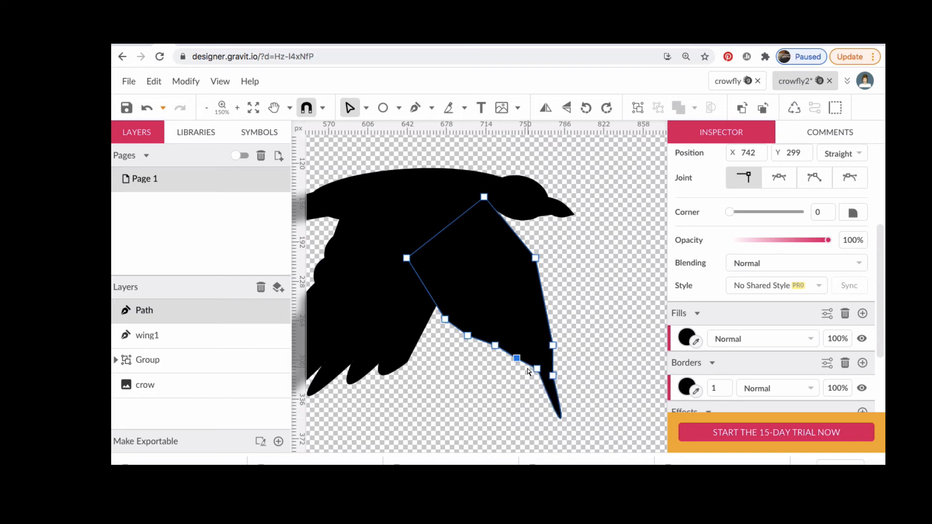
drag(529, 372, 531, 409)
drag(505, 353, 510, 388)
drag(479, 343, 487, 383)
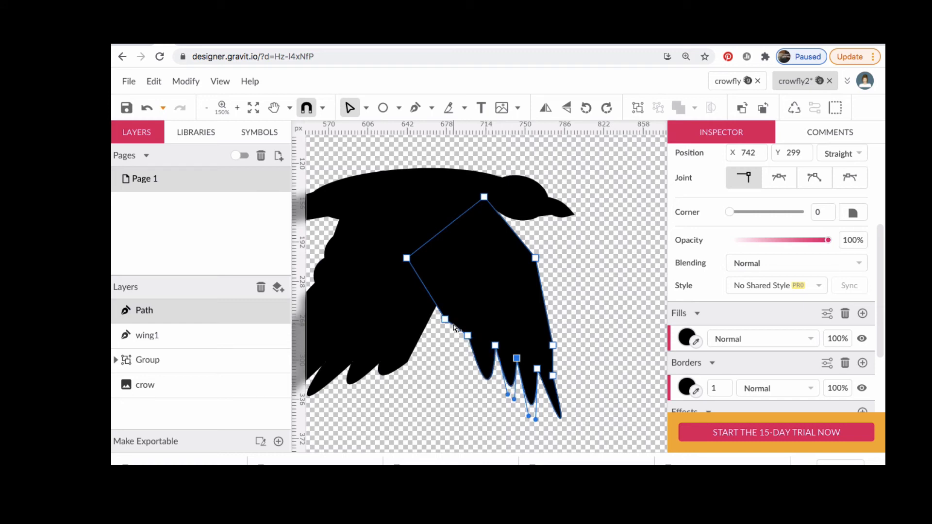
drag(456, 327, 457, 348)
scroll(459, 348, left, 10)
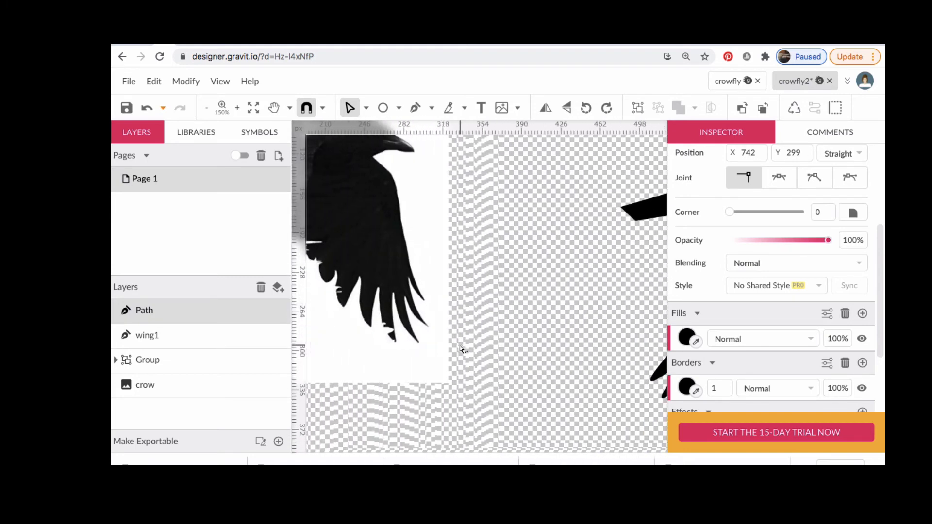
scroll(461, 349, right, 1)
key(super+minus)
key(super+minus)
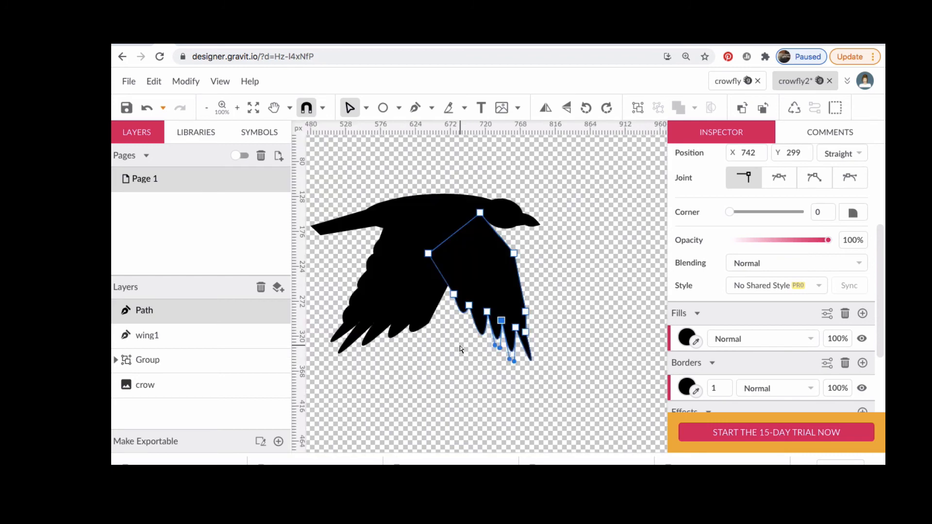
key(super+minus)
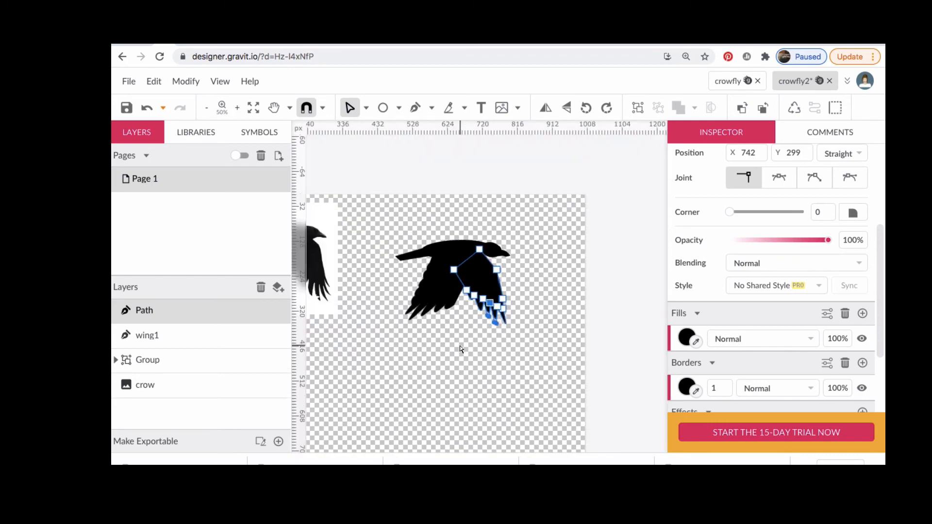
key(super+minus)
Deselect the wing path and delete the crow reference image from the page
click(496, 350)
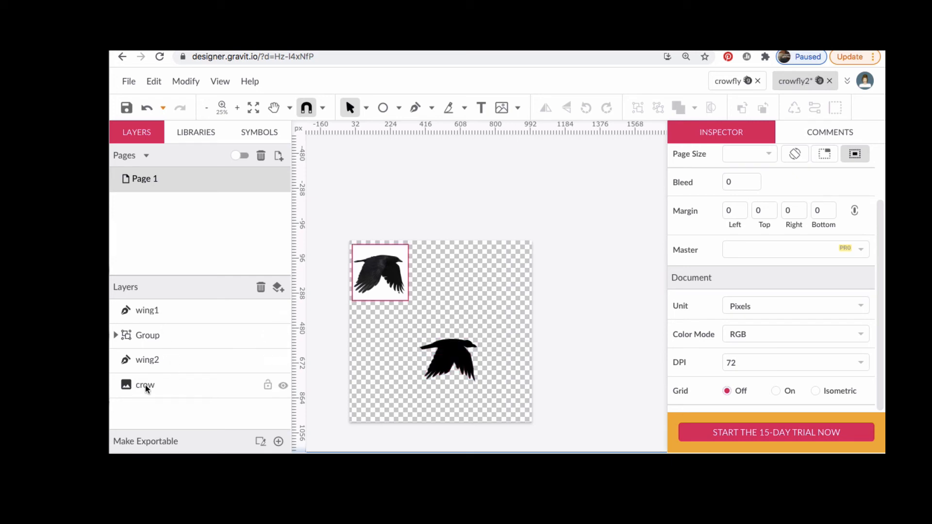
click(381, 285)
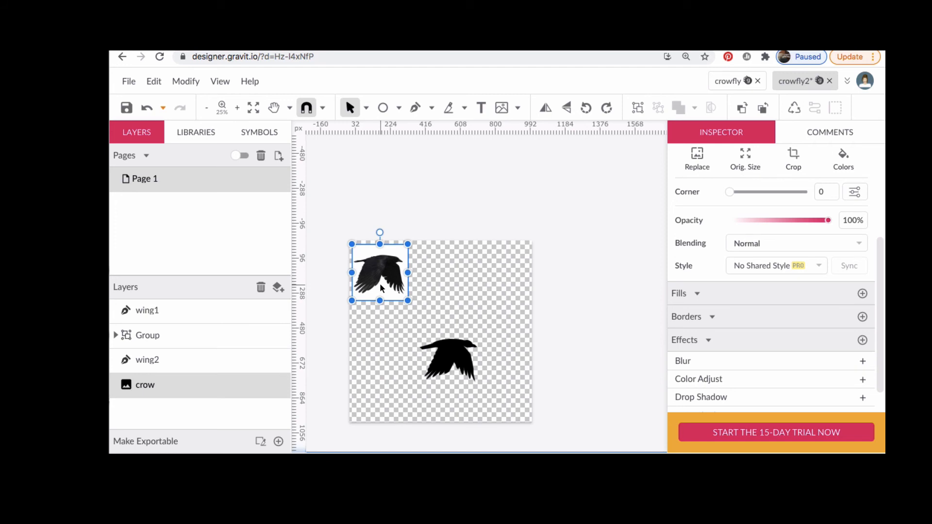
key(Delete)
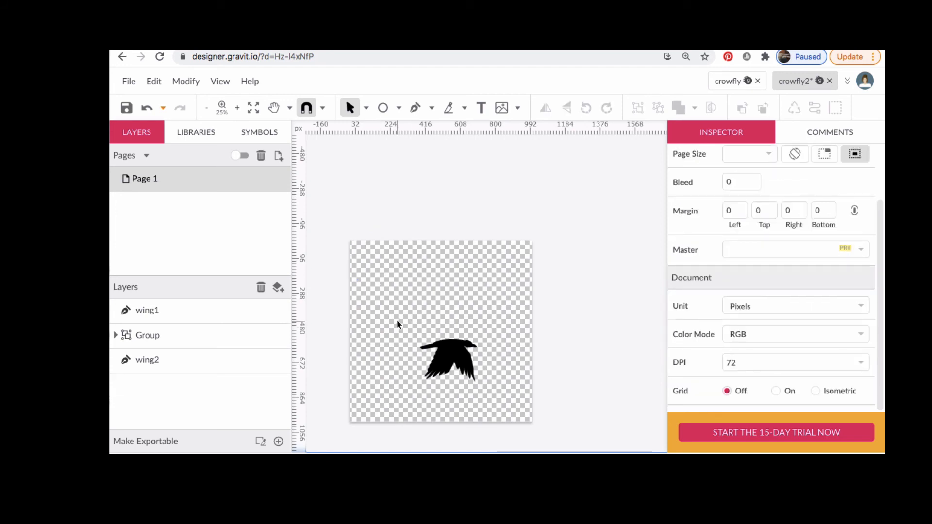
Group wing1, the body group and wing2 together and name the new group wingsdown
drag(418, 334, 511, 406)
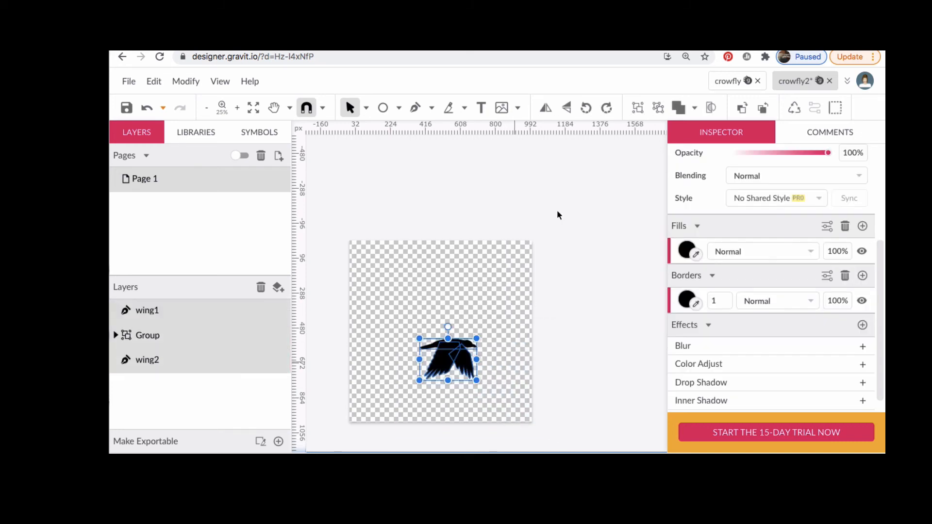
click(638, 108)
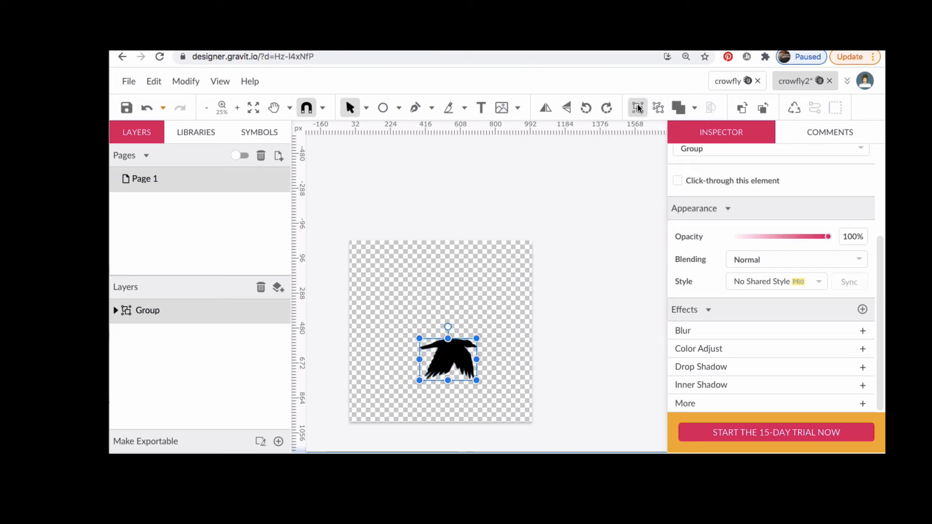
double_click(148, 310)
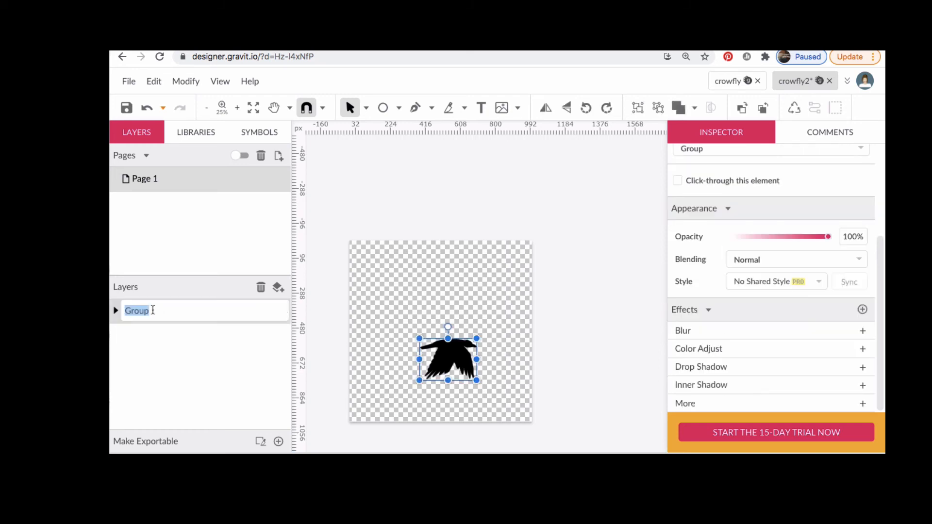
text(wingsdd)
text(wn)
key(Return)
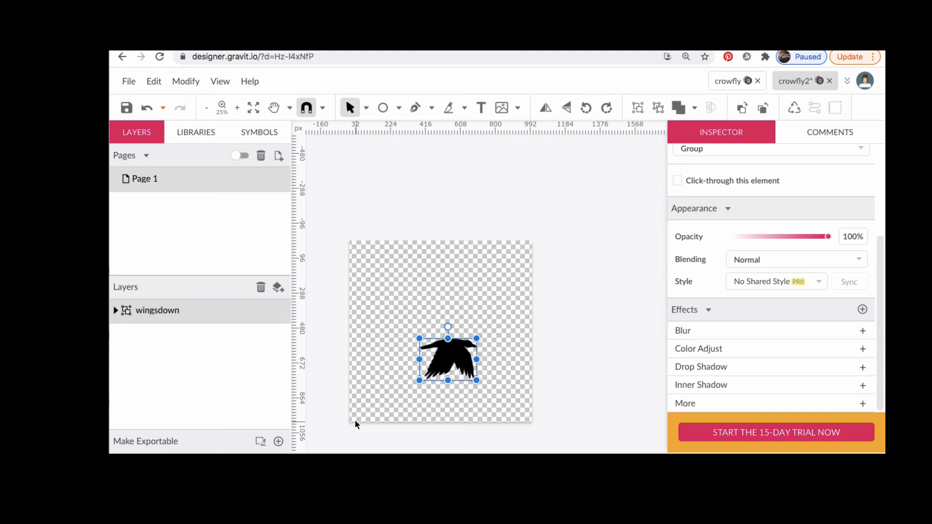
Duplicate the wingsdown group and rename the lower copy in the layer stack as wingsup
key(ctrl+d)
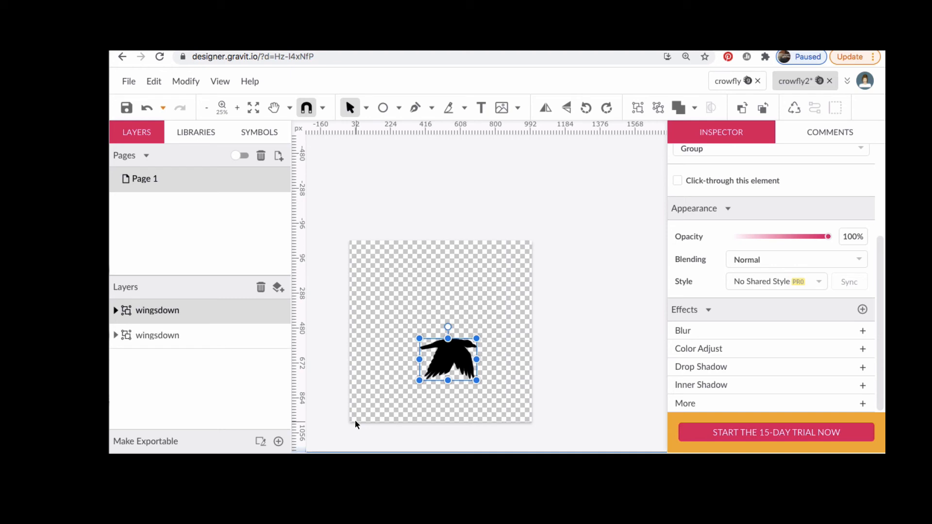
click(181, 336)
key(Escape)
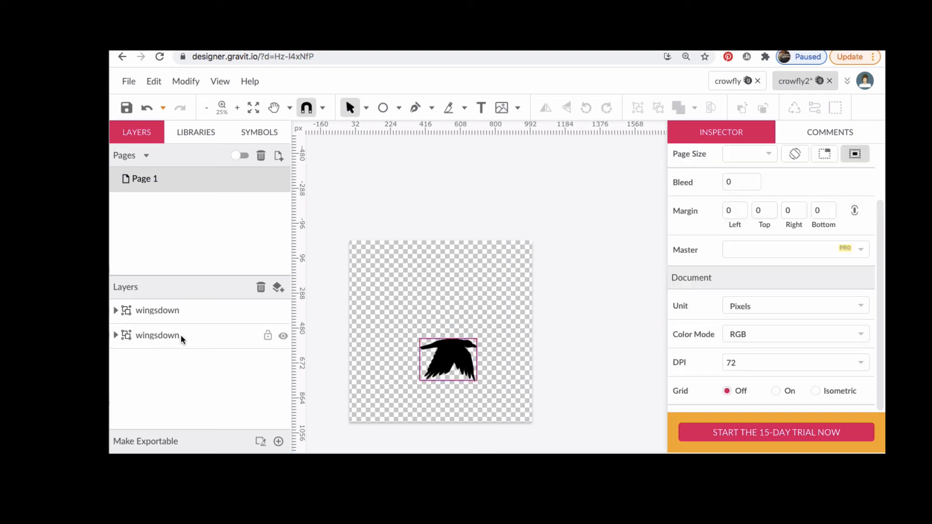
click(172, 333)
key(Escape)
double_click(172, 333)
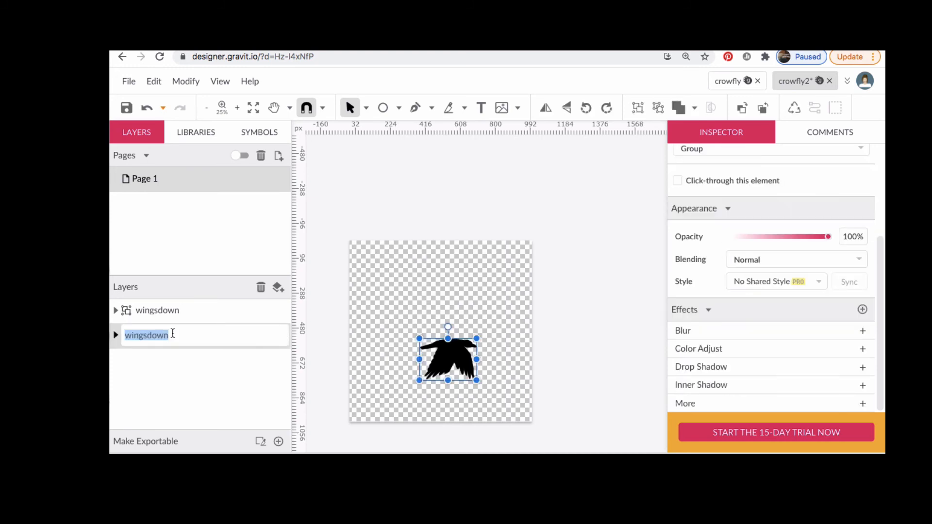
text(wingsup)
key(Return)
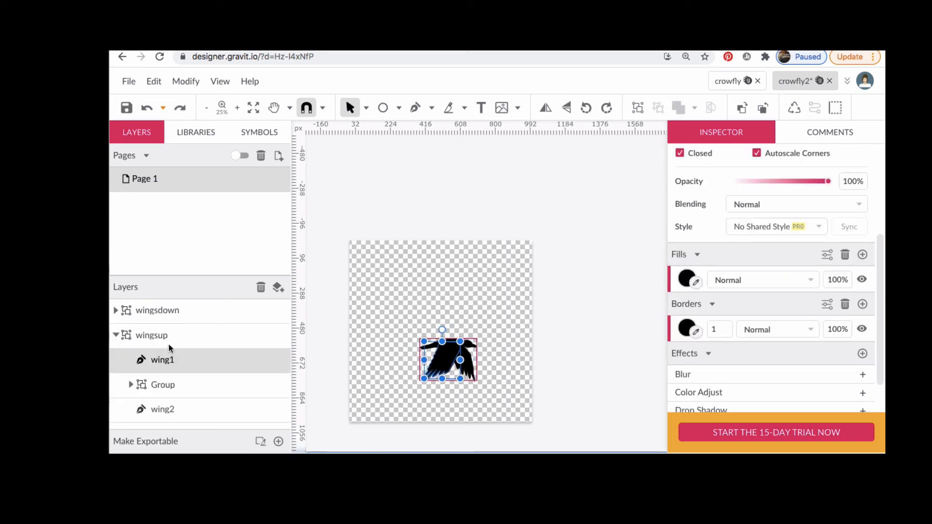
Hide the wingsdown group and ungroup wingsup into its separate wing and body parts
click(157, 334)
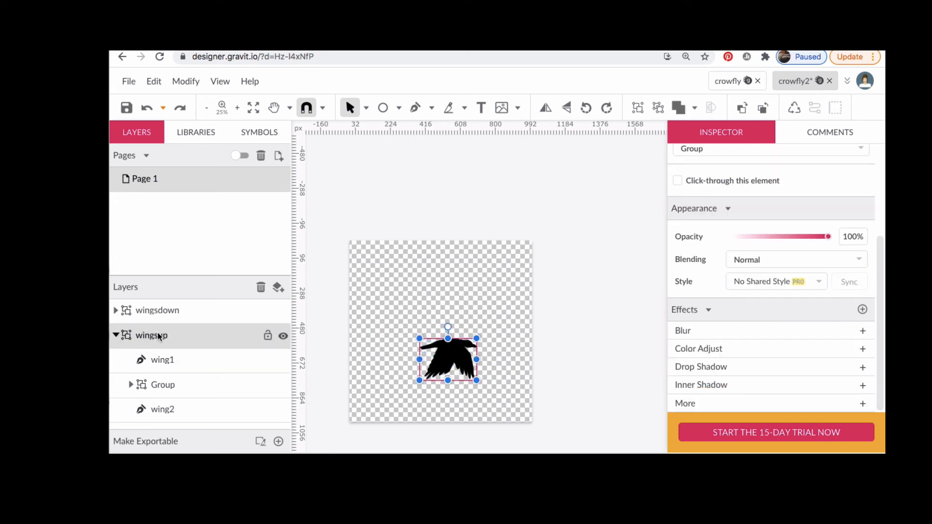
click(284, 312)
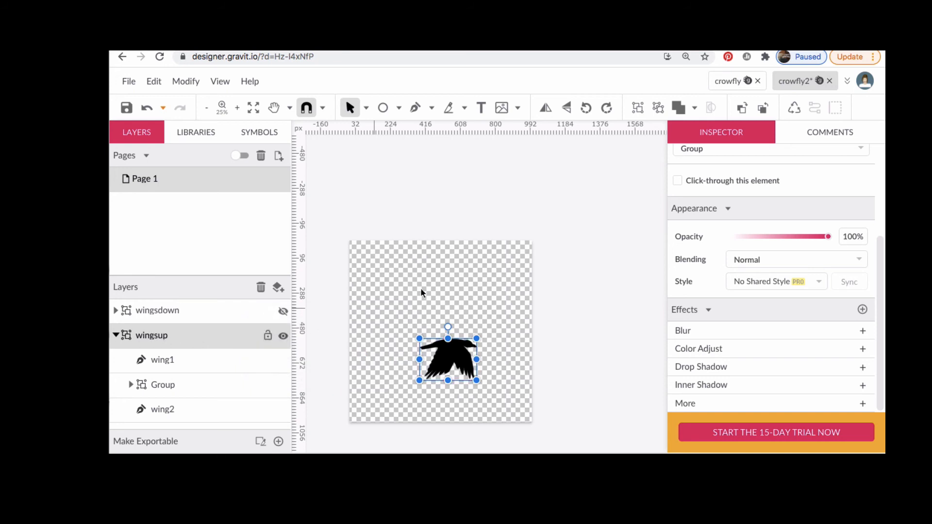
click(659, 108)
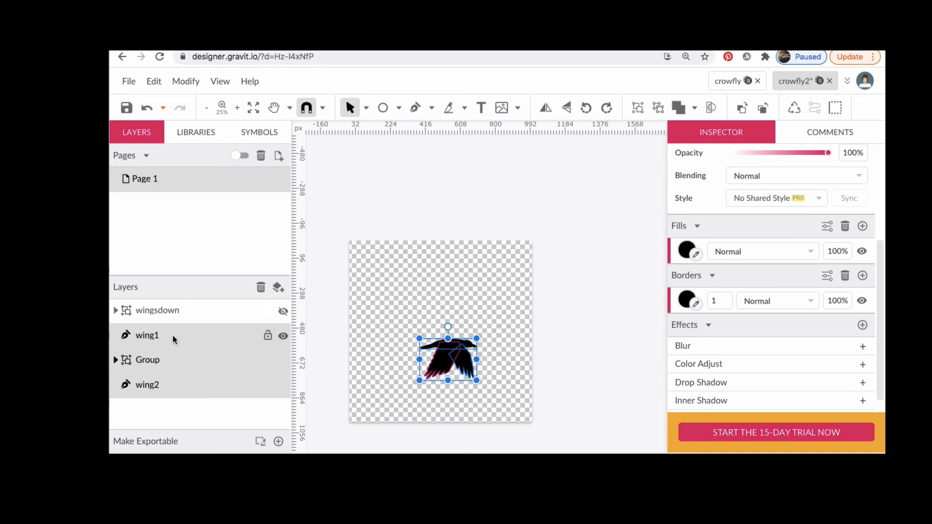
key(Escape)
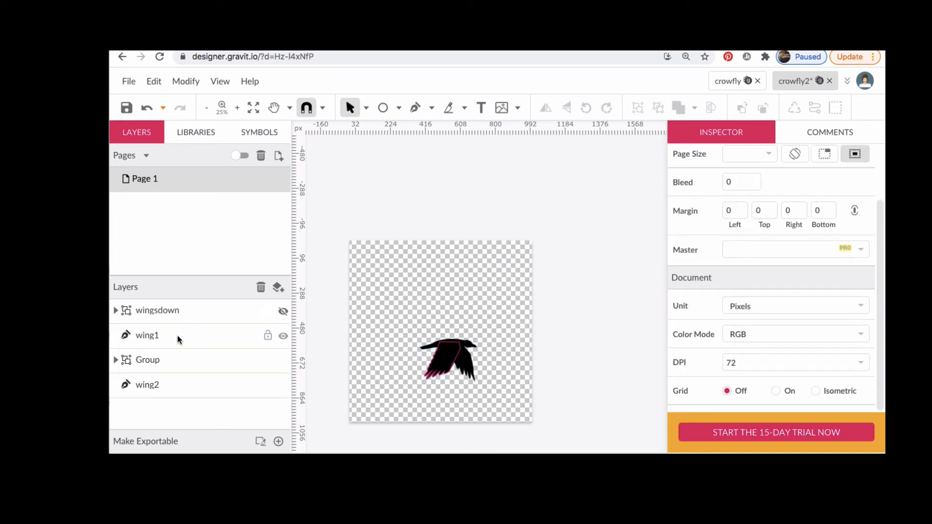
Flip the ungrouped wing1 vertically and move it up so its base meets the crow's back
click(177, 336)
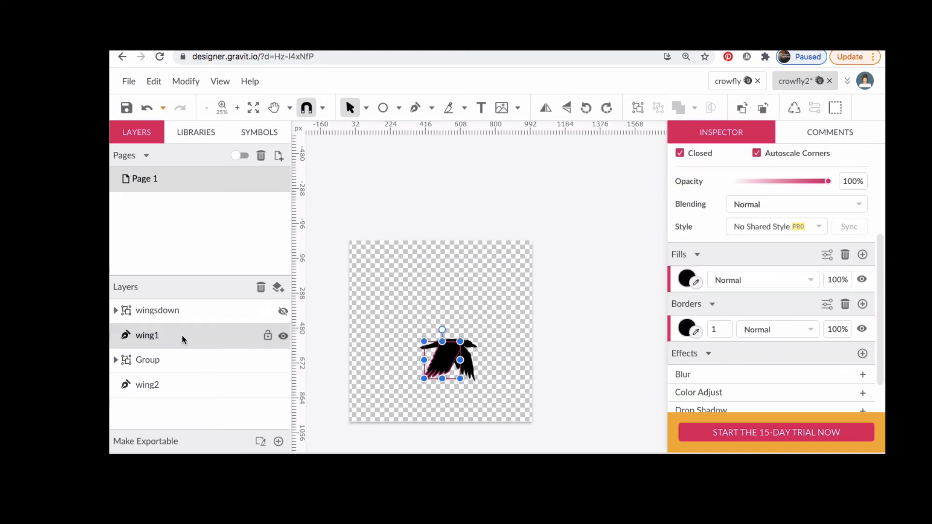
click(568, 108)
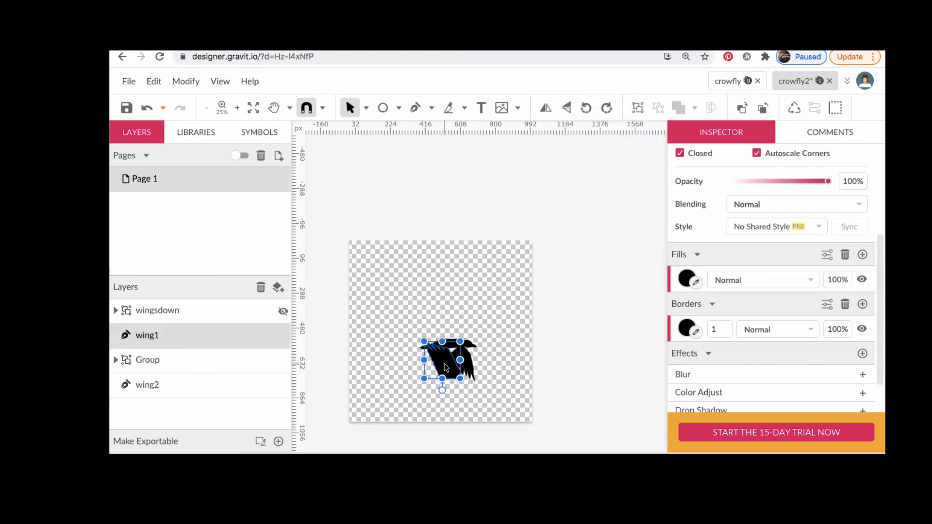
drag(442, 365, 443, 333)
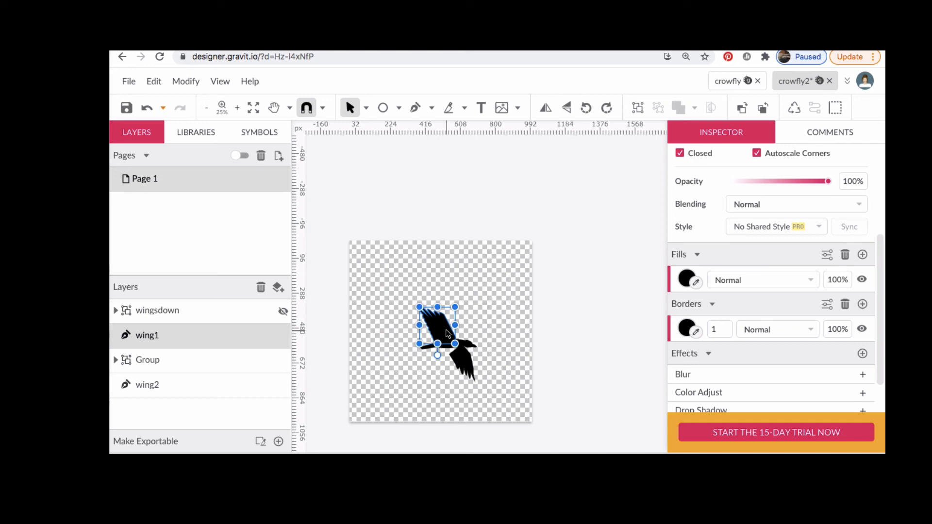
Flip the ungrouped wing2 vertically and place it raised above the body, overlapping the base of wing1
click(464, 364)
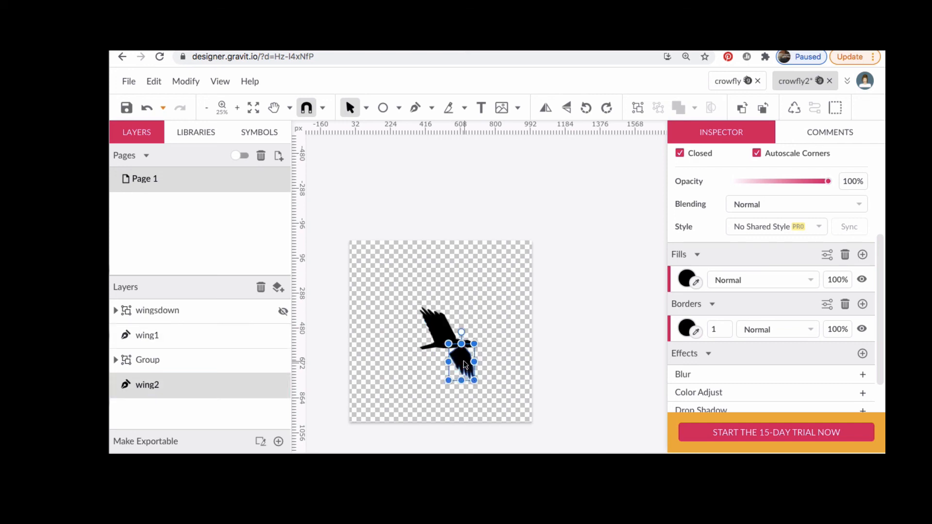
click(567, 108)
drag(456, 371, 465, 339)
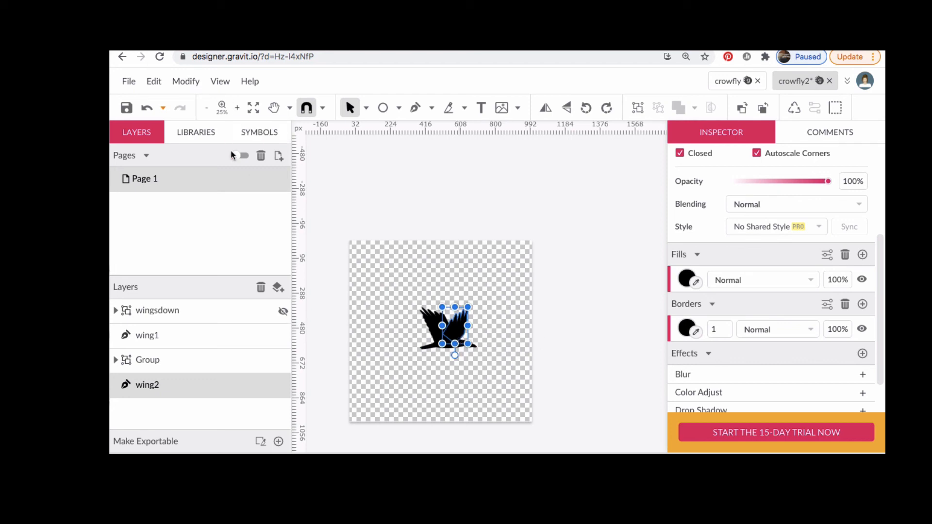
click(413, 266)
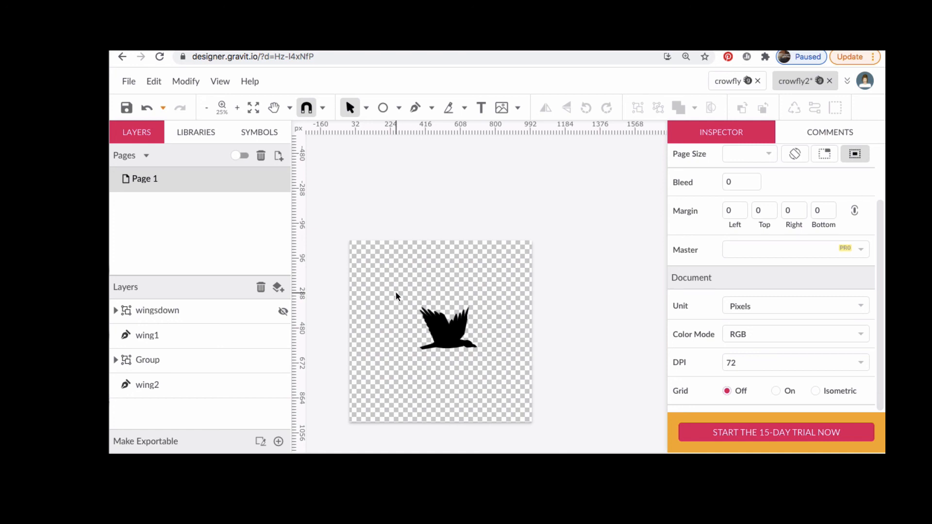
Group the raised wings with the body group and name the new group wingsup
drag(395, 292, 492, 363)
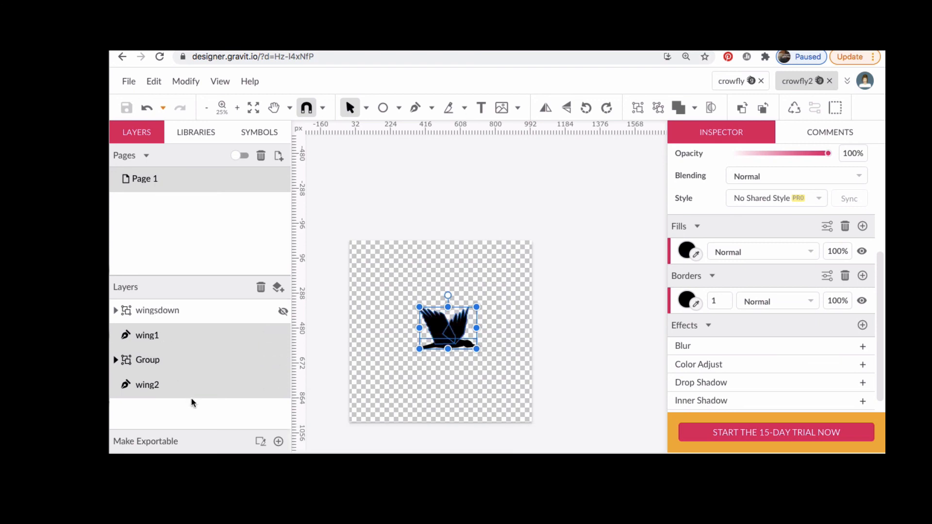
click(637, 107)
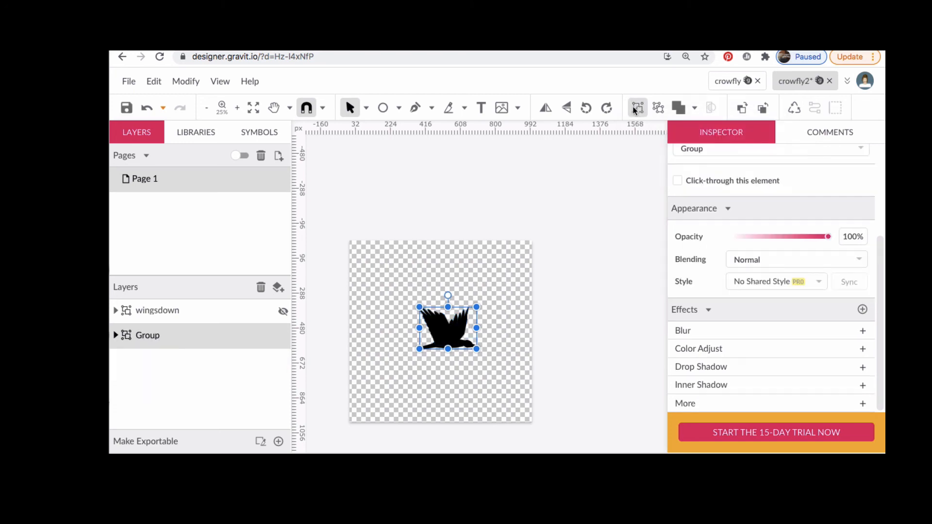
double_click(156, 335)
text(w)
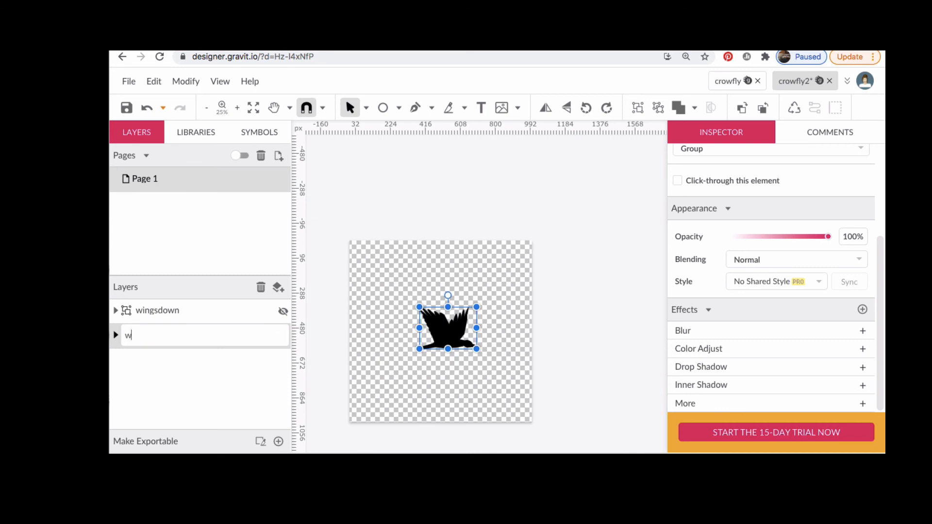
text(ingsup)
key(Return)
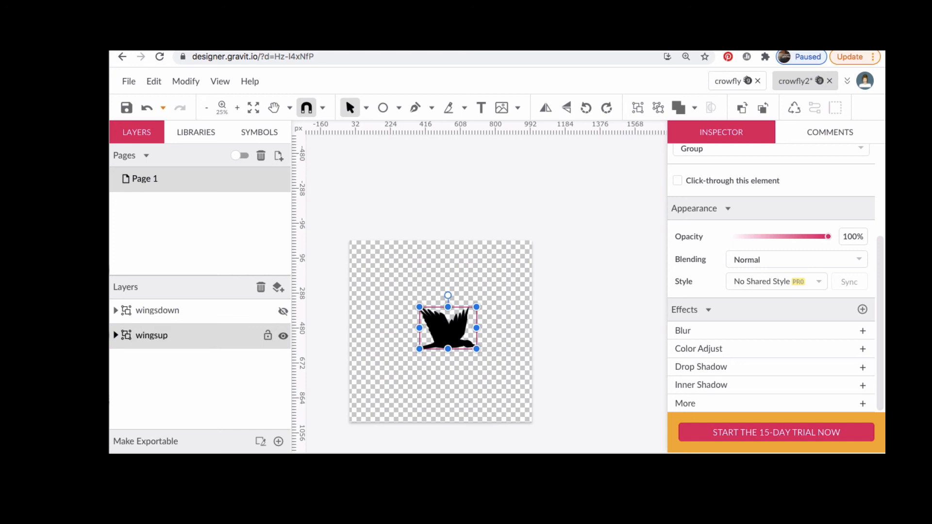
Alternate the visibility of the wingsdown and wingsup groups to preview the flap, finishing with only wingsup shown
click(285, 314)
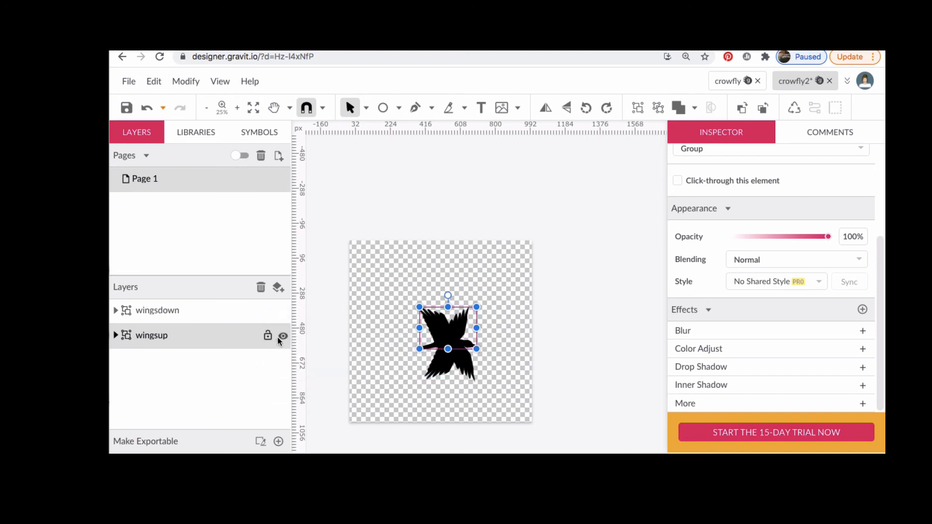
click(283, 336)
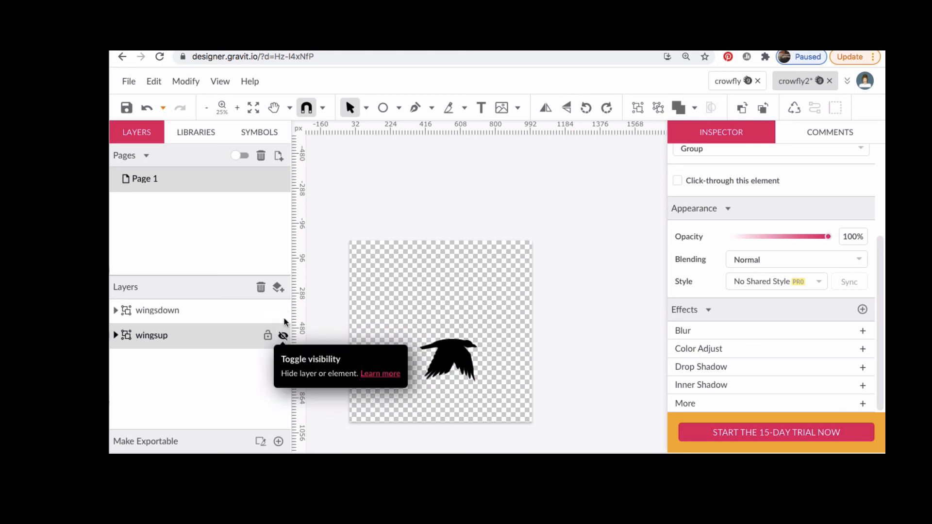
click(283, 311)
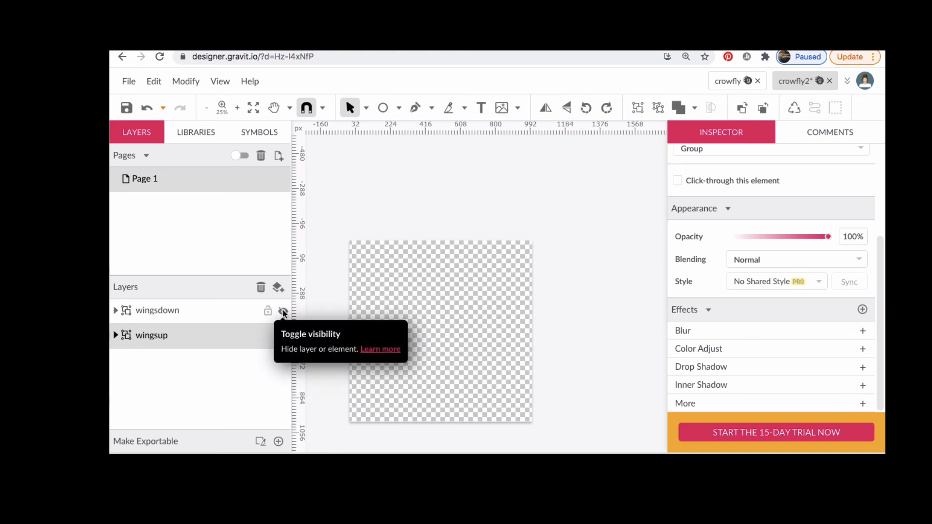
click(283, 312)
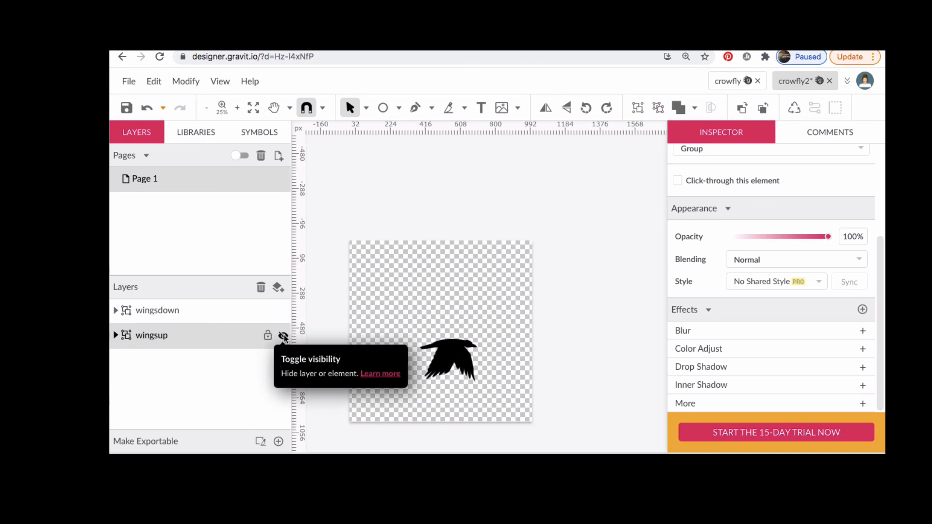
click(284, 337)
click(283, 312)
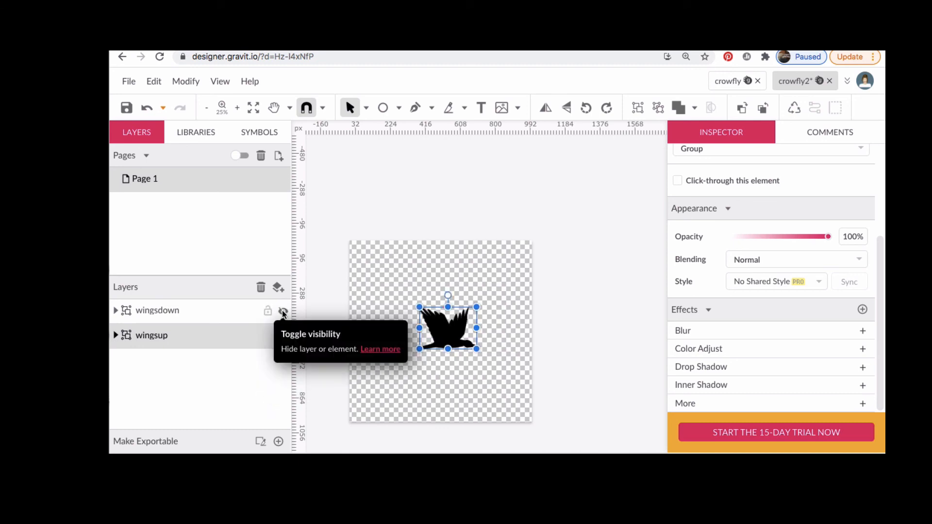